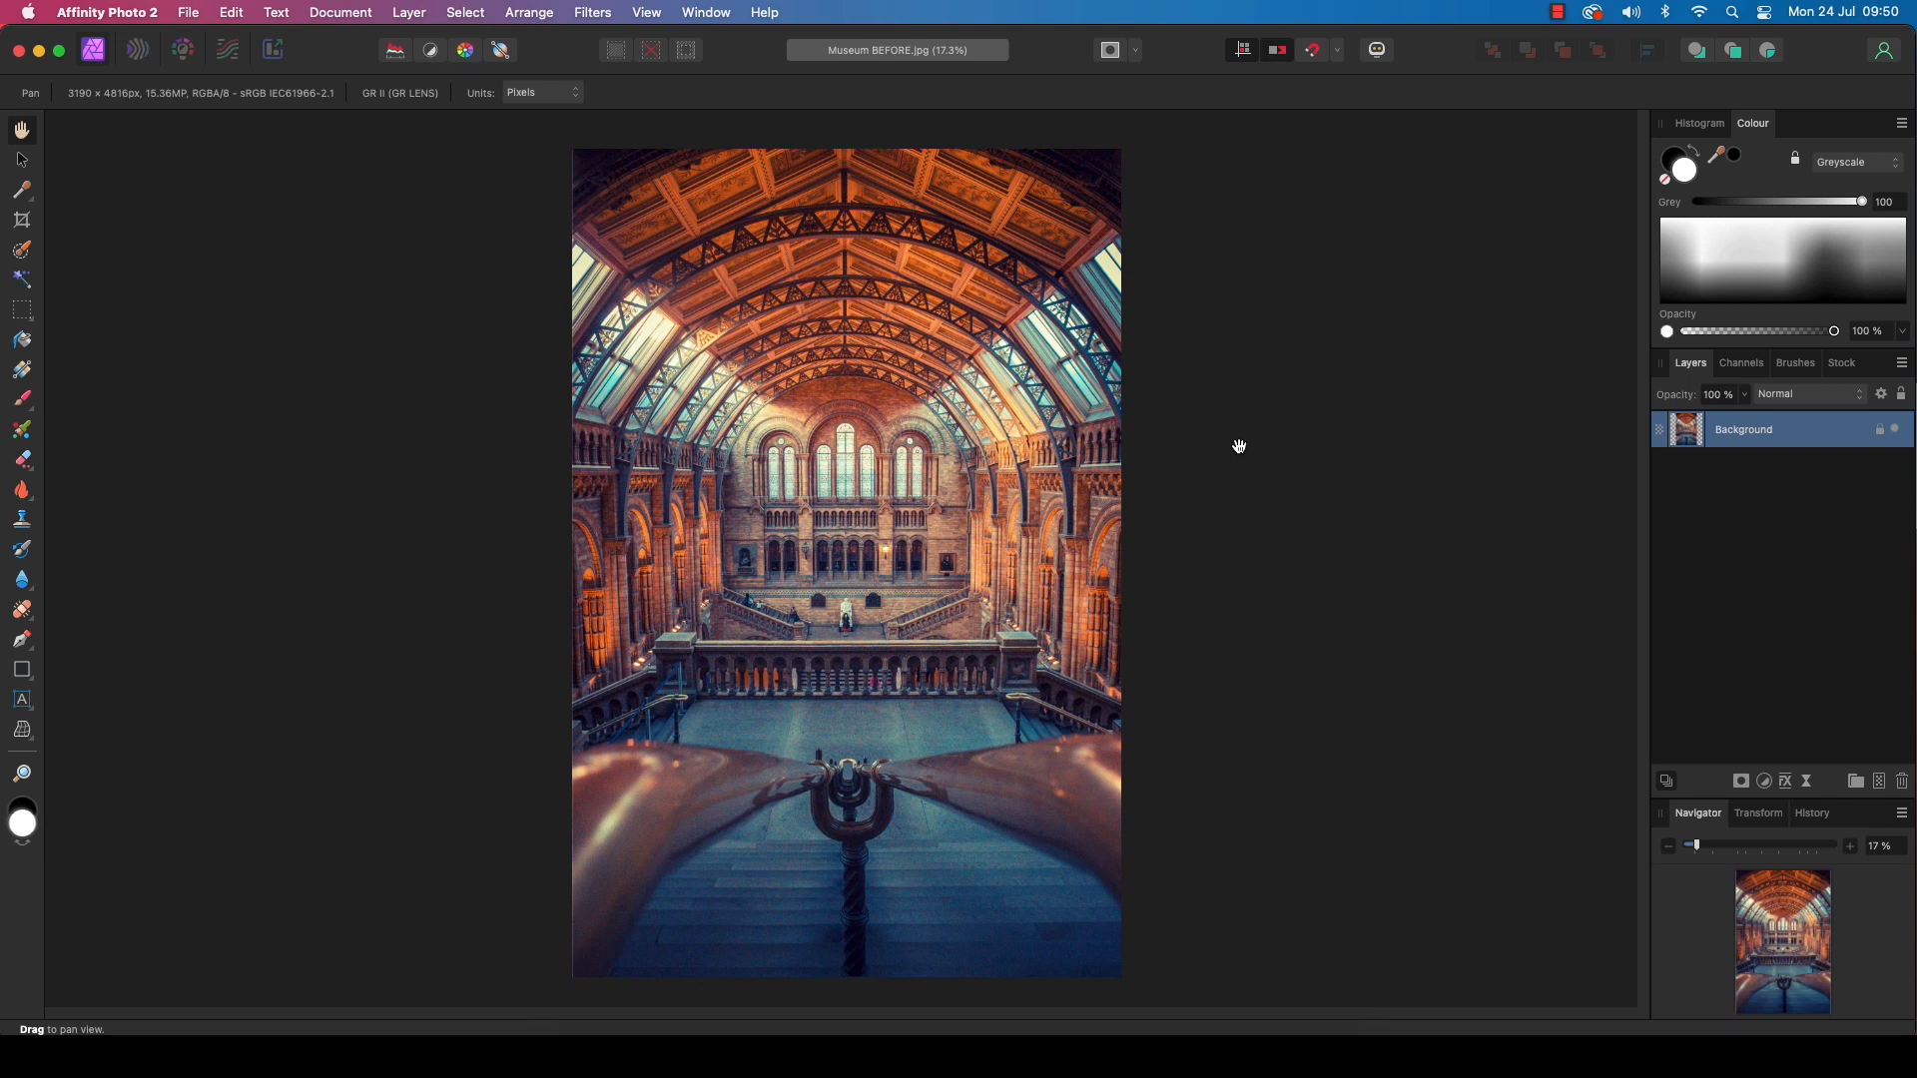
Add a live Lighting filter layer with a spot light to the Background layer.
{"action": "left_click", "coordinate": [1238, 446]}
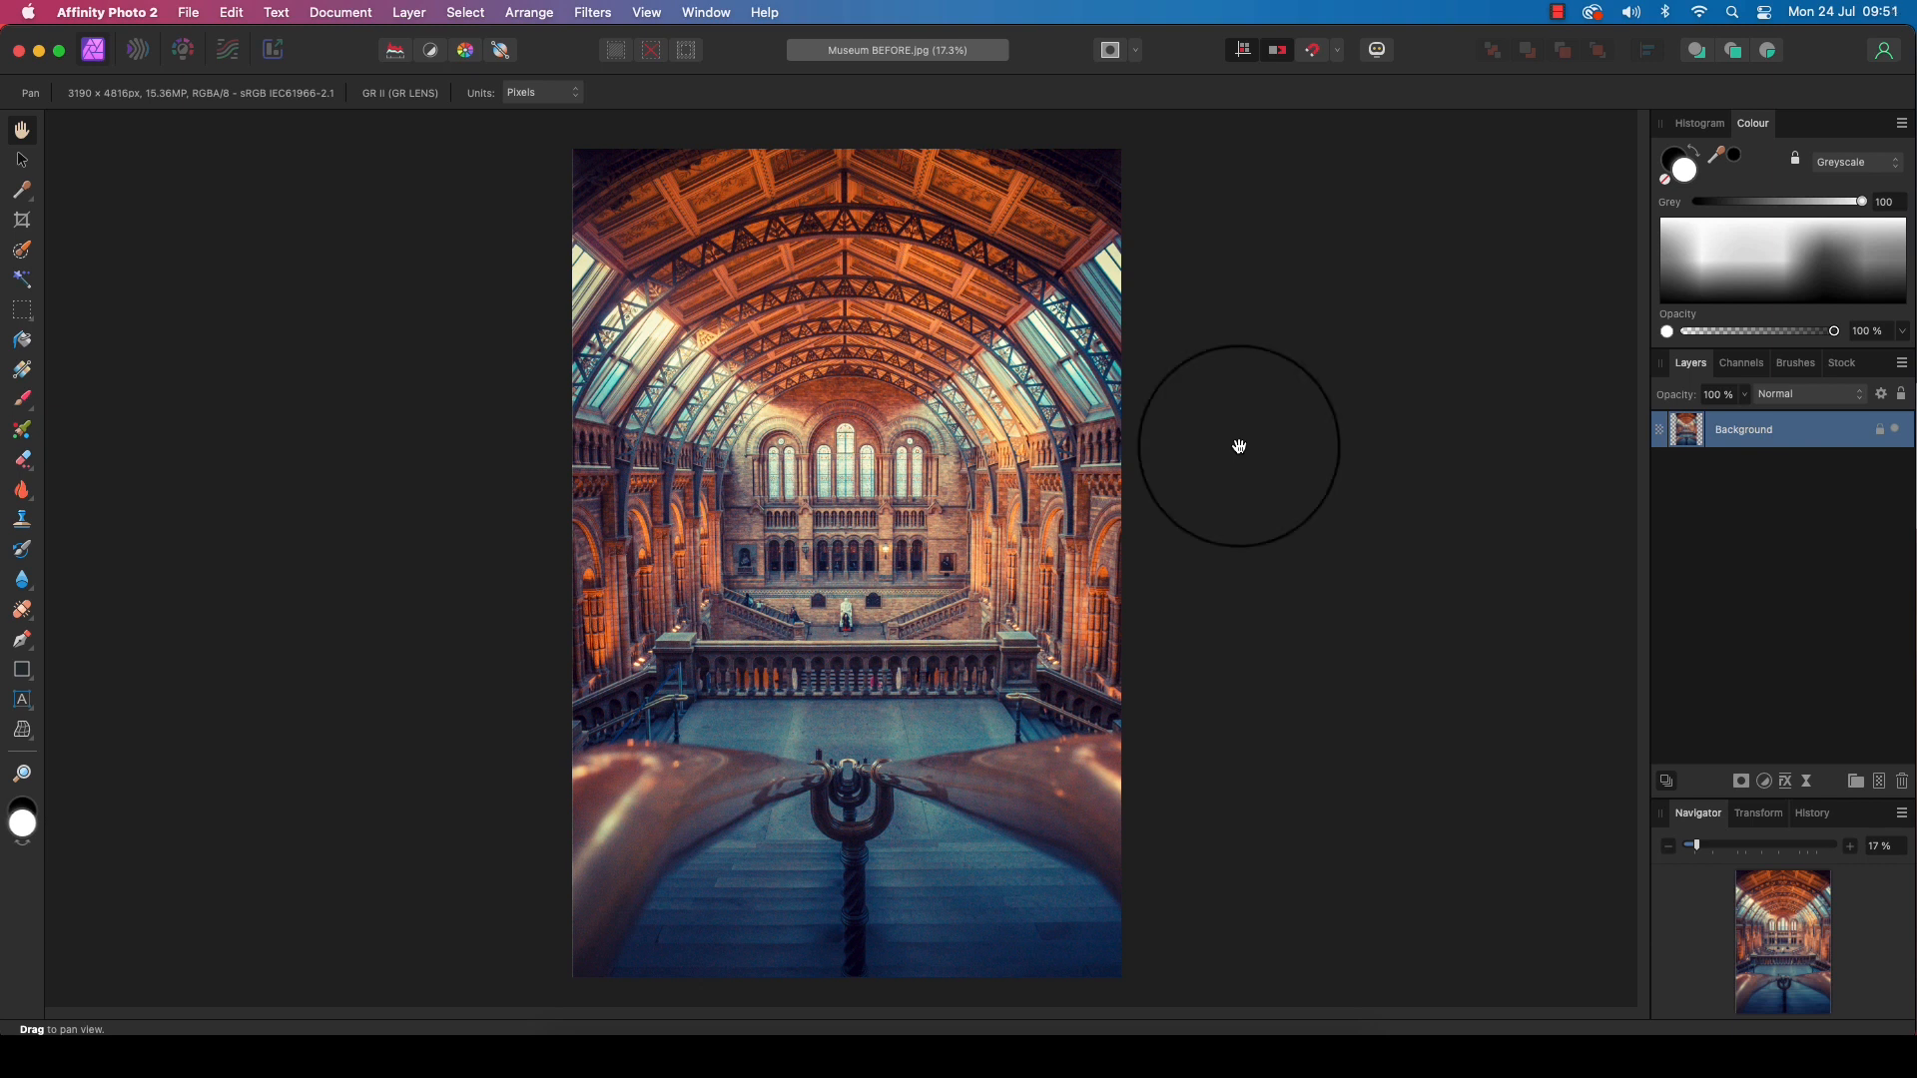
{"action": "left_click", "coordinate": [410, 12]}
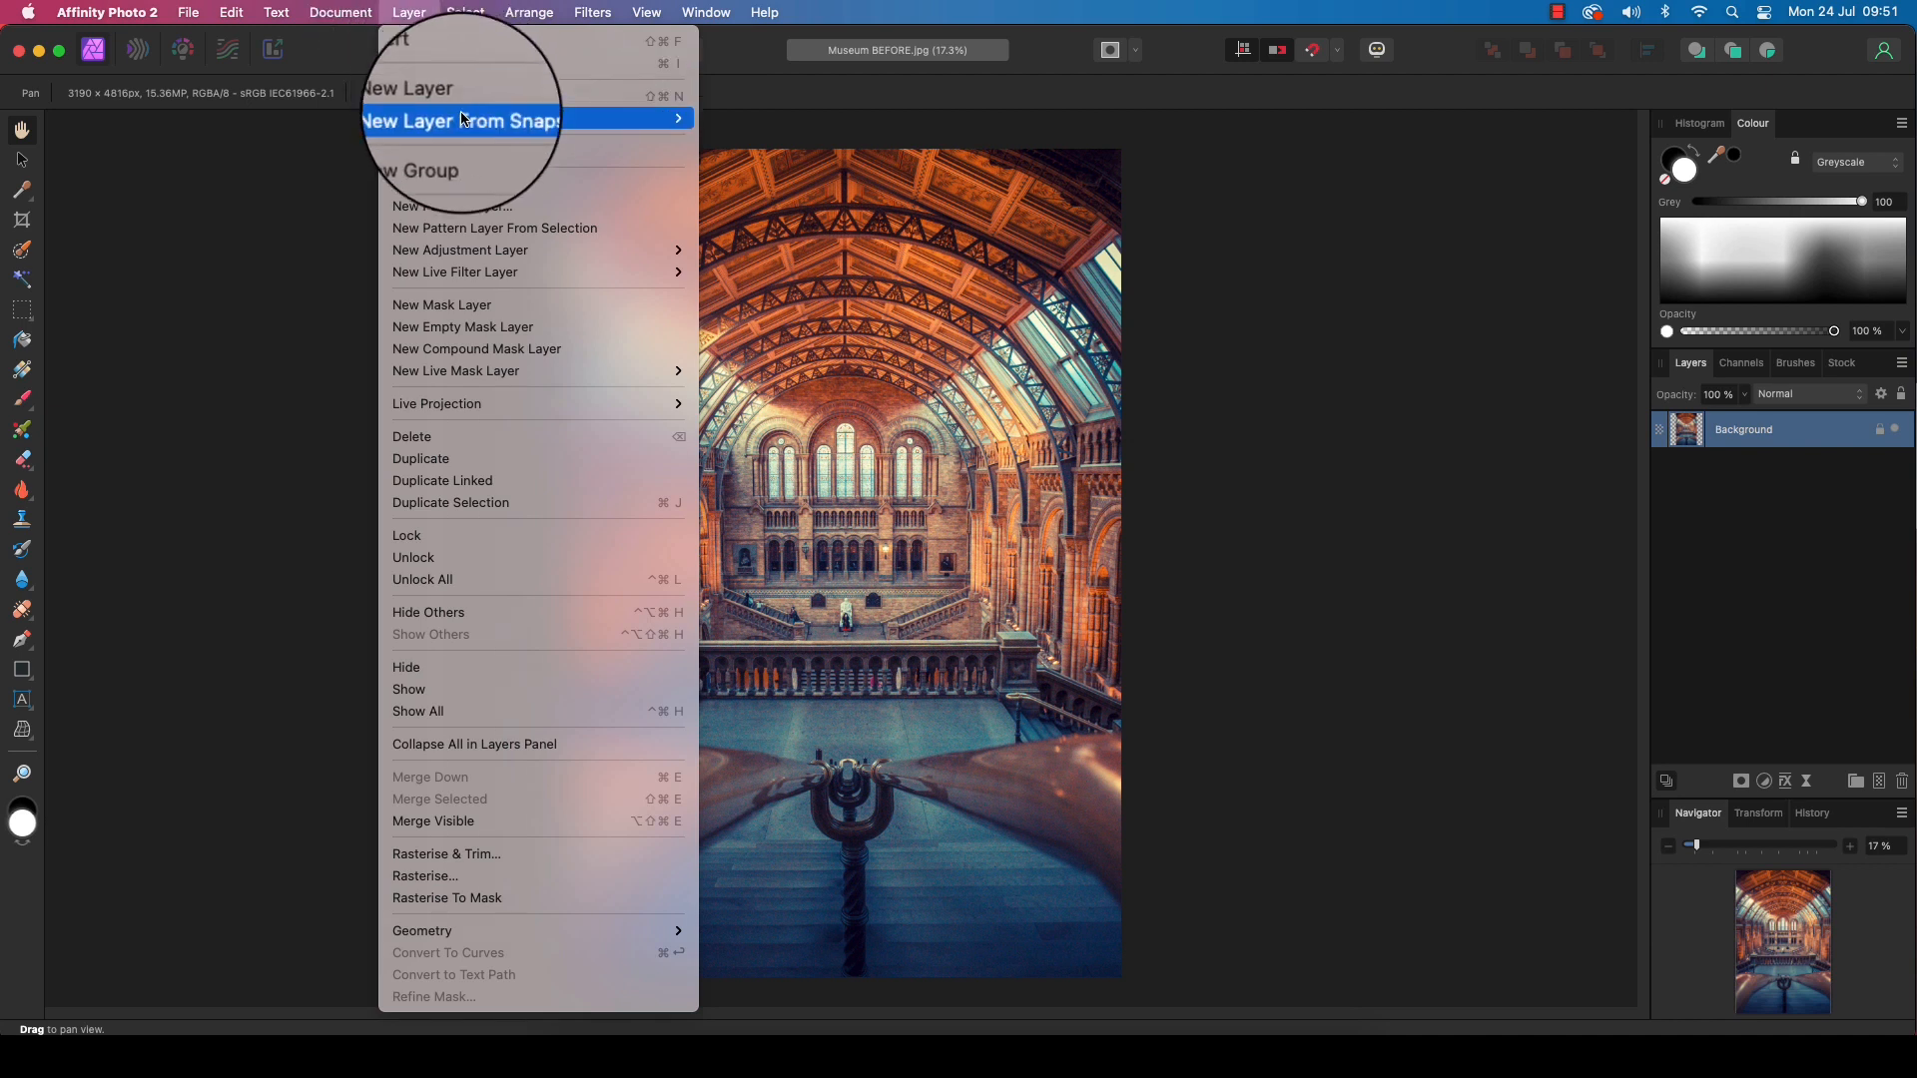
{"action": "mouse_move", "coordinate": [498, 272]}
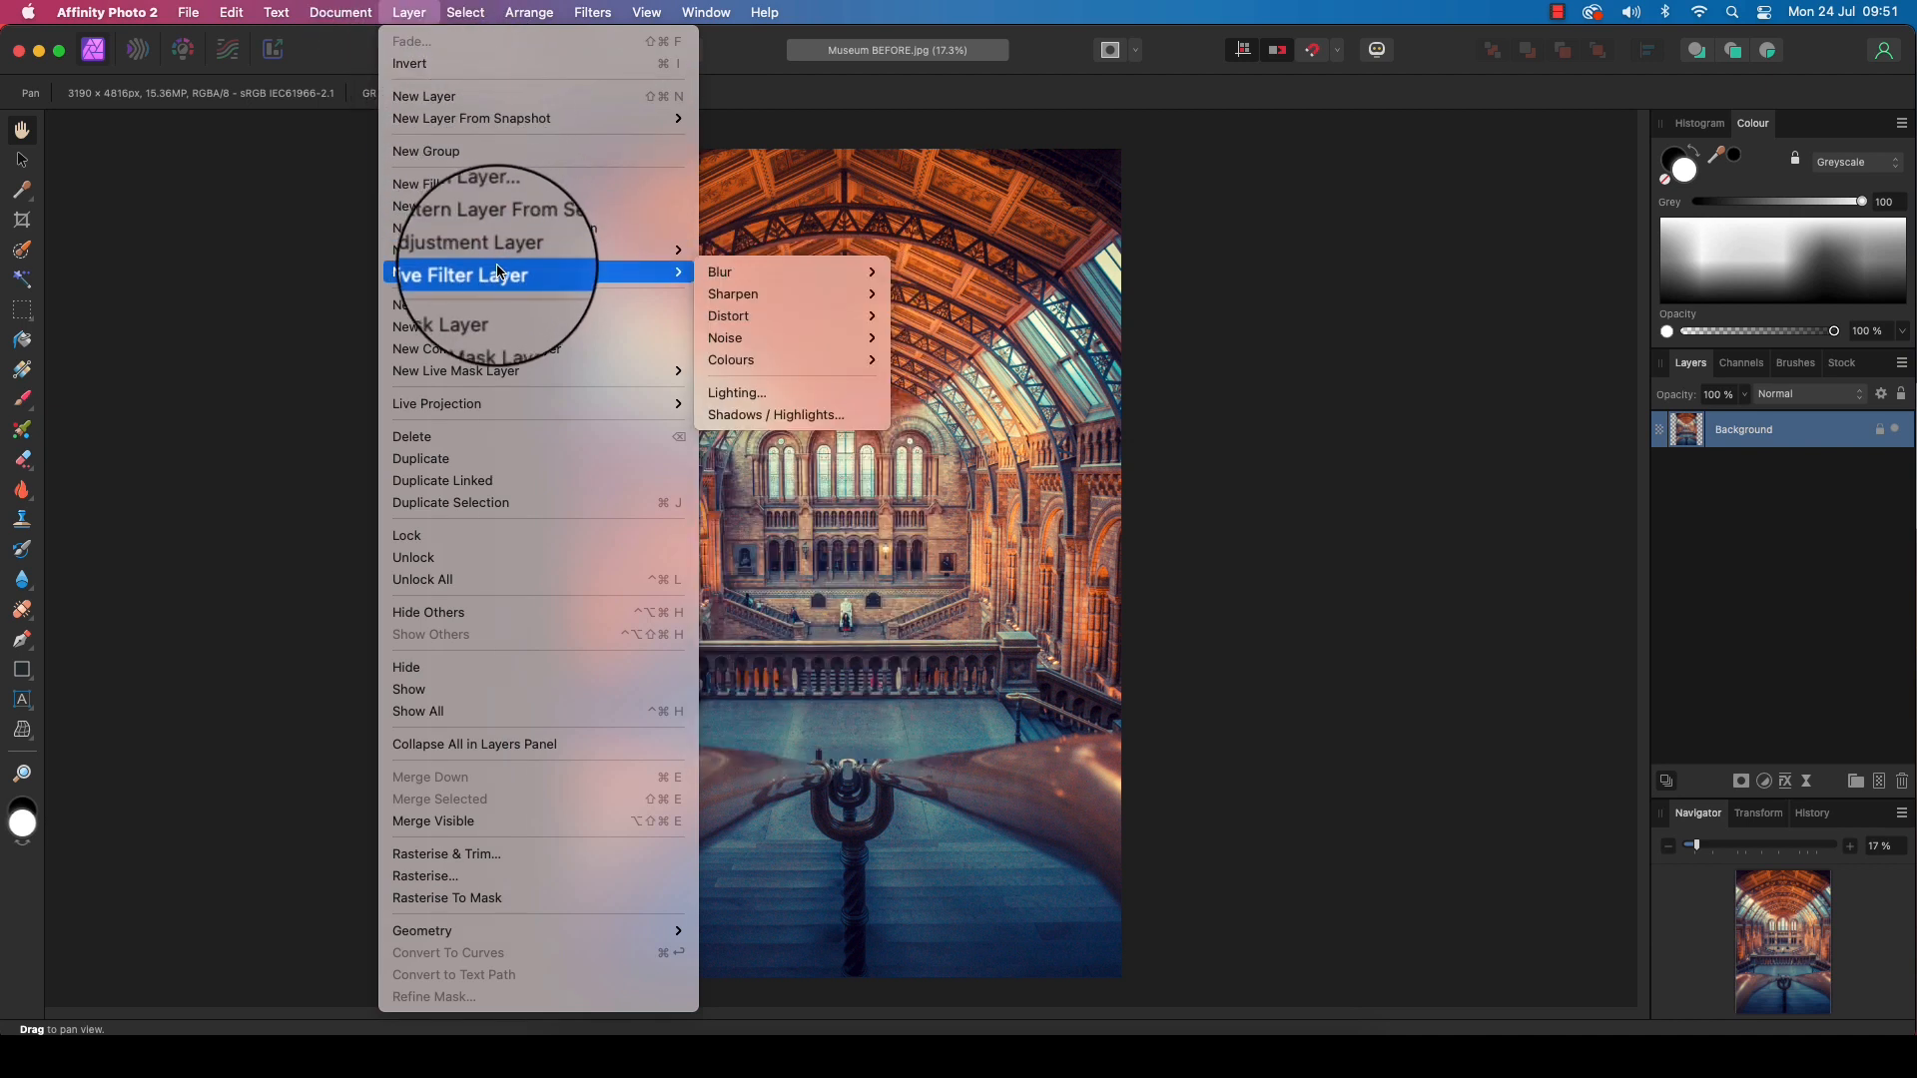
{"action": "mouse_move", "coordinate": [736, 279]}
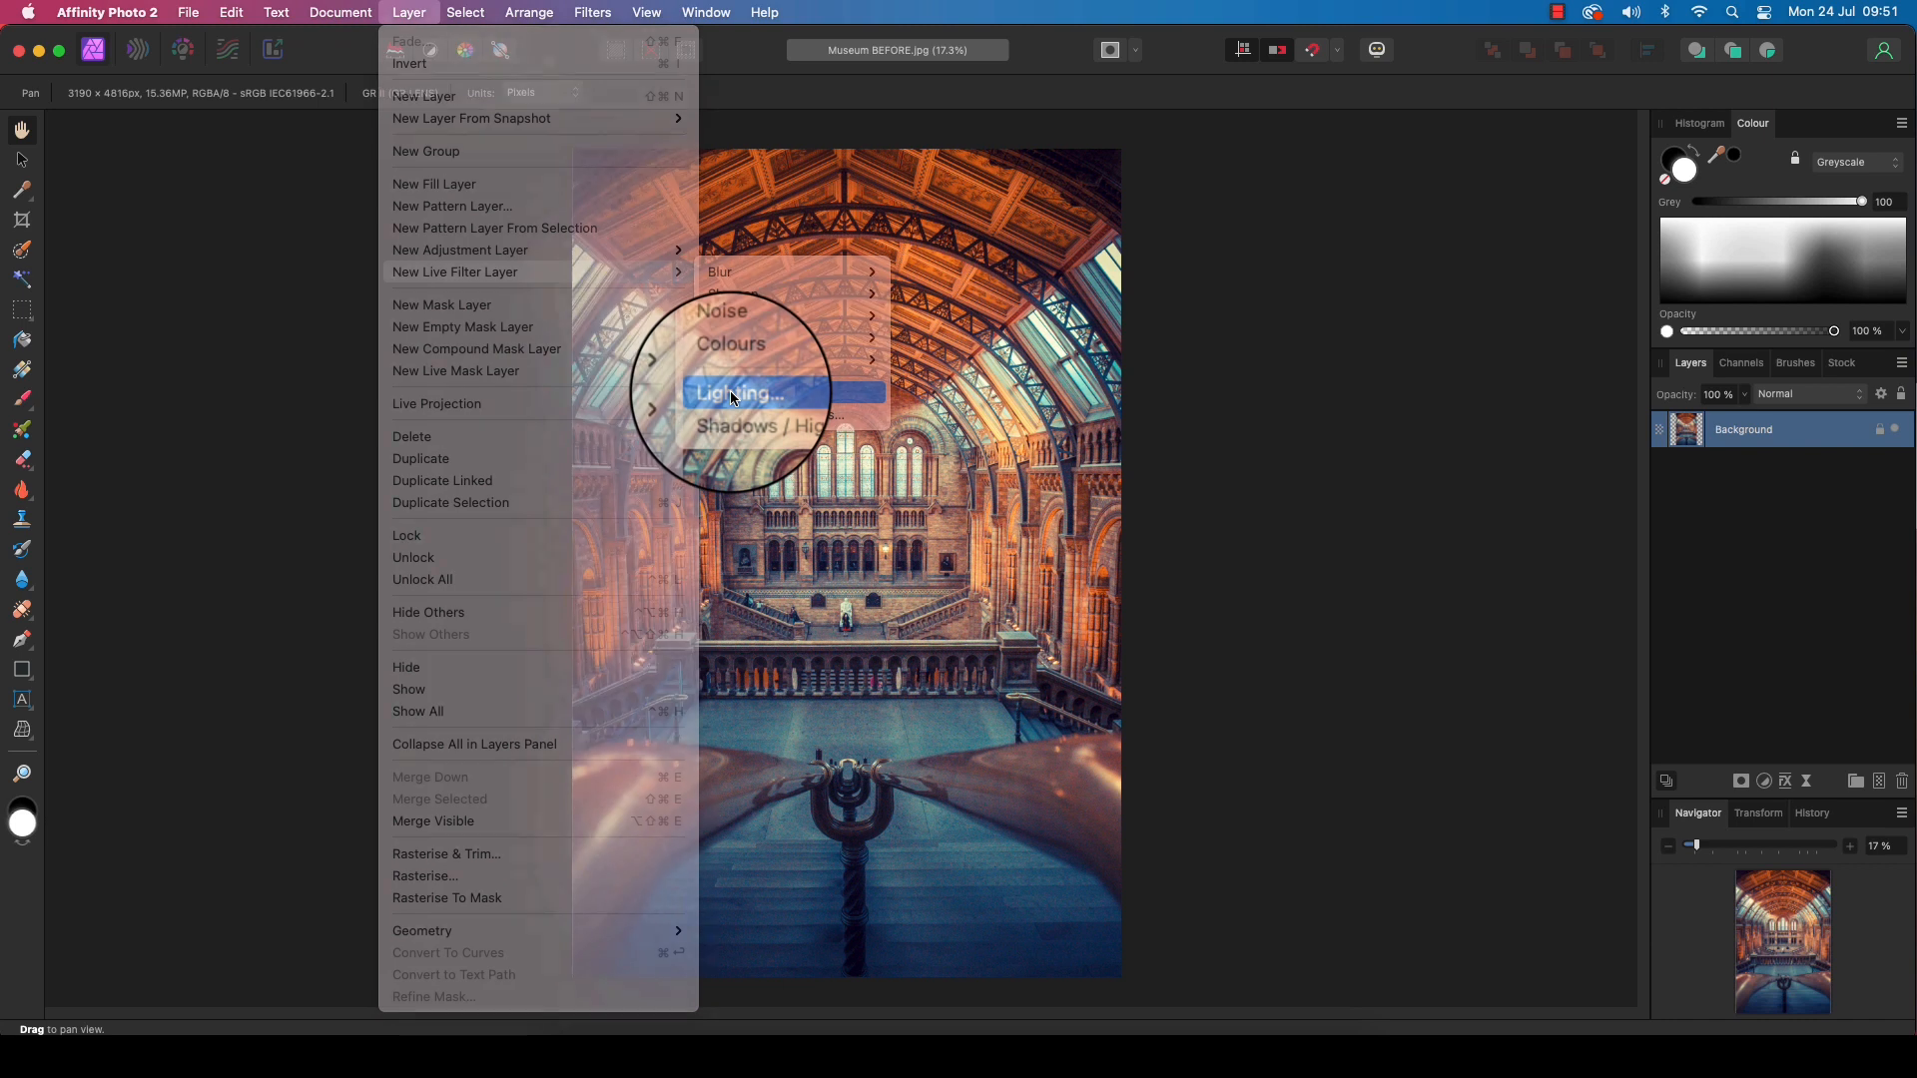
{"action": "left_click", "coordinate": [729, 392]}
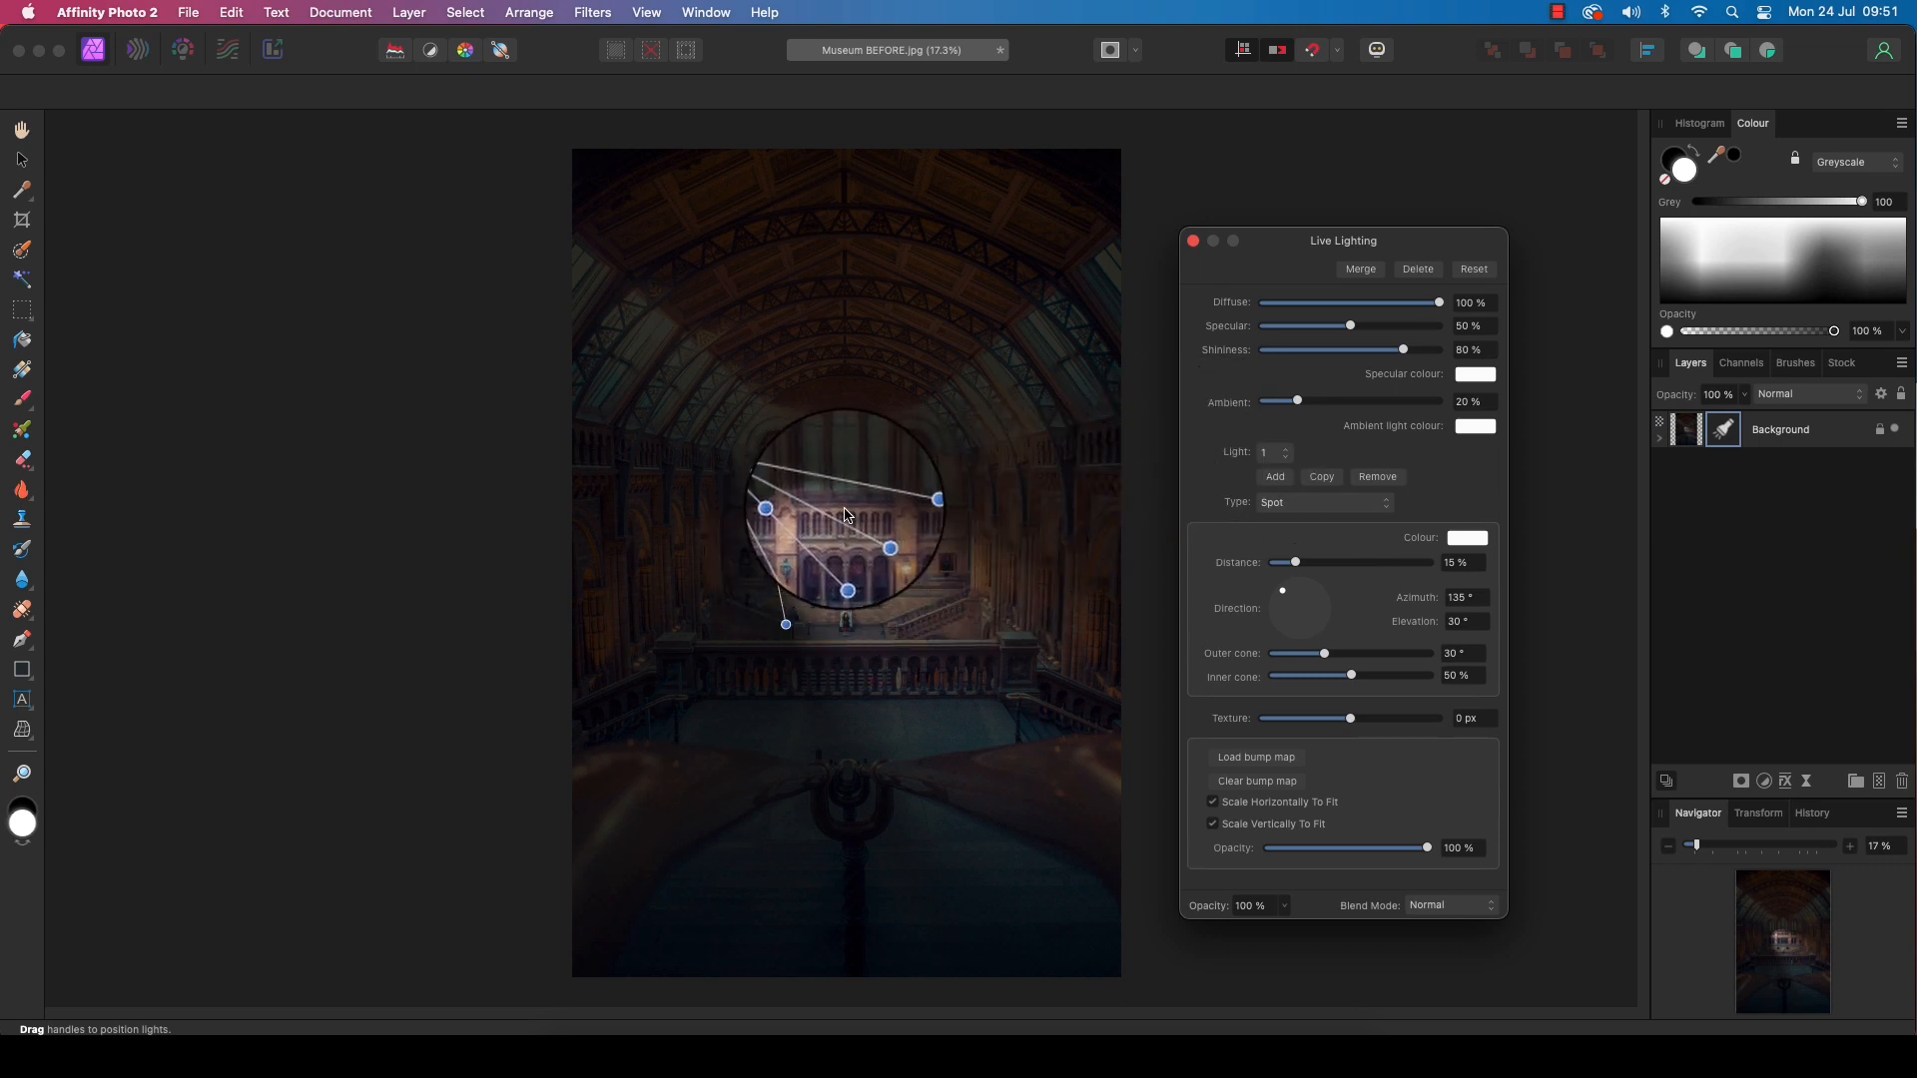
{"action": "left_click", "coordinate": [1301, 512]}
{"action": "left_click", "coordinate": [1301, 512]}
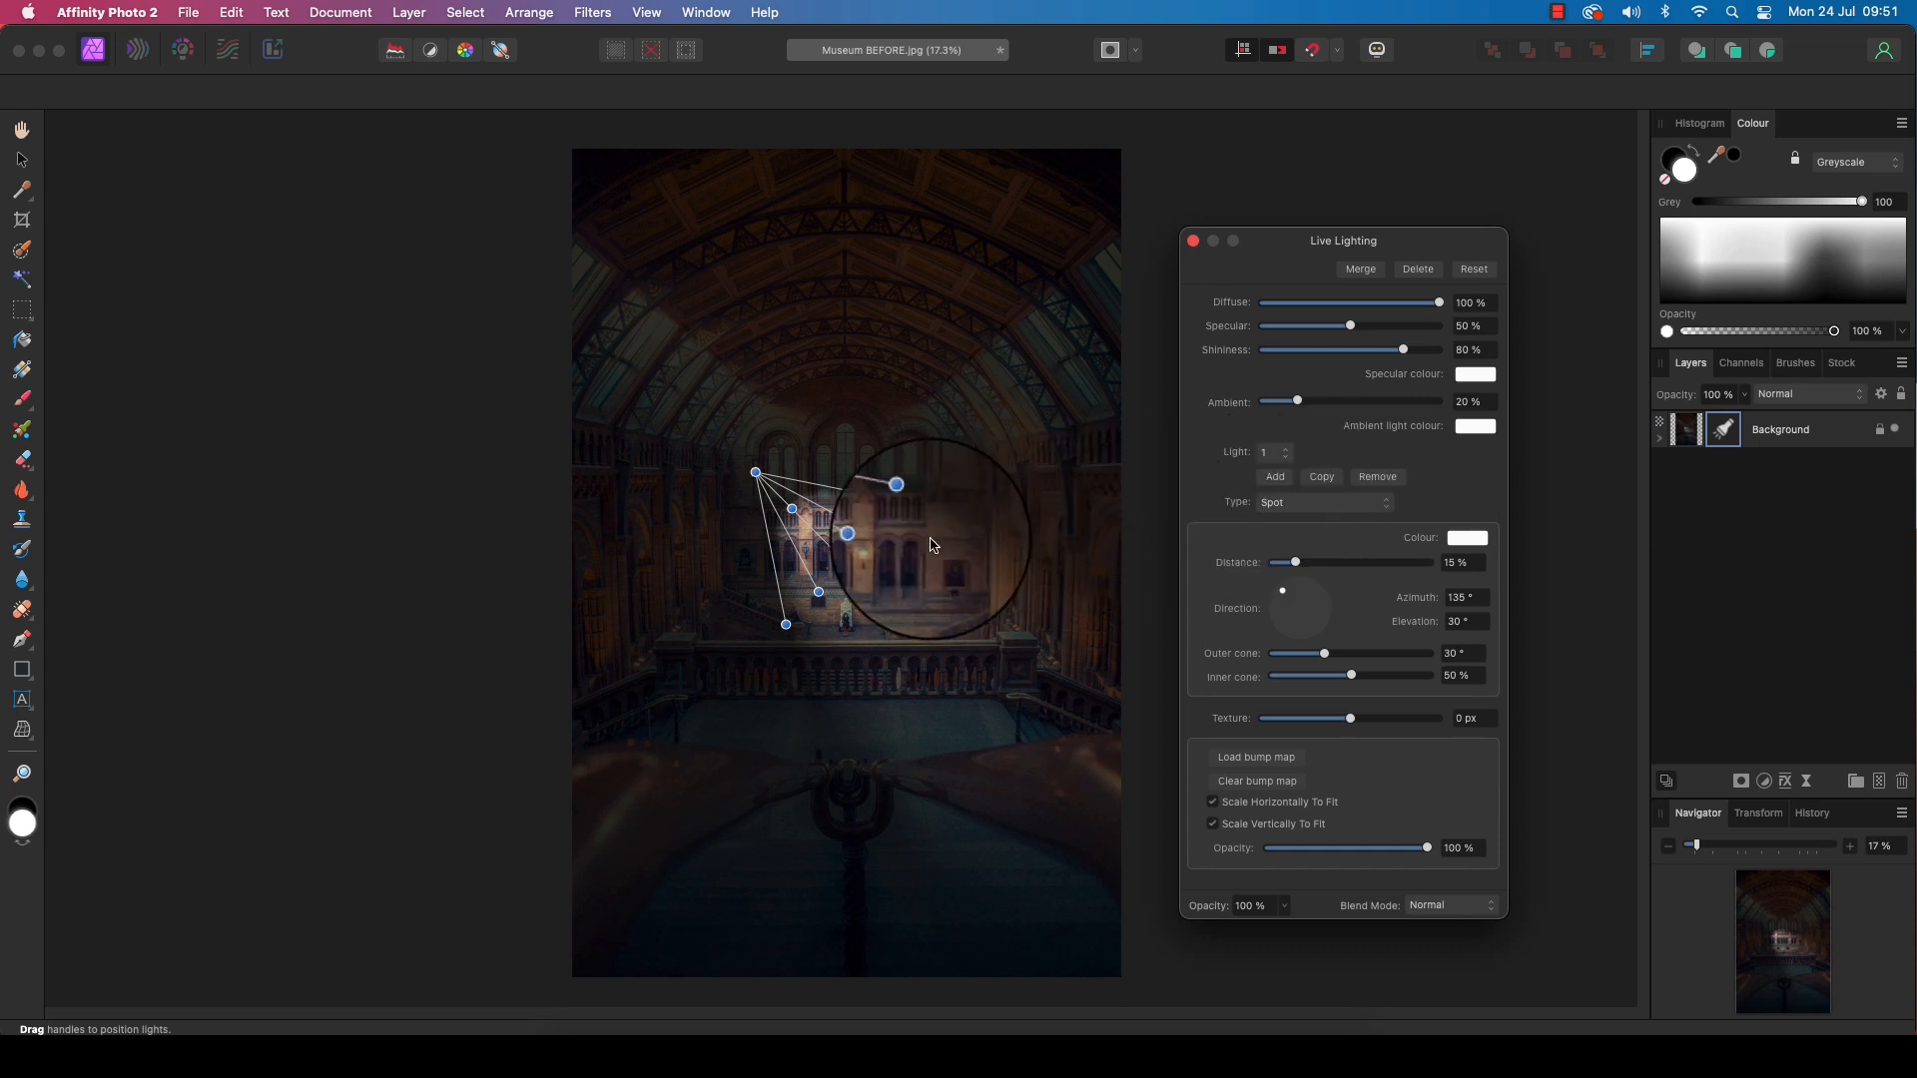
Reposition the spot light at the hall's upper-left windows and stretch its beam diagonally toward the far wall.
{"action": "left_click_drag", "start_coordinate": [792, 509], "coordinate": [807, 534]}
{"action": "mouse_move", "coordinate": [765, 461]}
{"action": "left_mouse_down"}
{"action": "mouse_move", "coordinate": [855, 567]}
{"action": "mouse_move", "coordinate": [648, 418]}
{"action": "mouse_move", "coordinate": [706, 334]}
{"action": "mouse_move", "coordinate": [813, 351]}
{"action": "mouse_move", "coordinate": [590, 505]}
{"action": "mouse_move", "coordinate": [539, 509]}
{"action": "mouse_move", "coordinate": [594, 527]}
{"action": "mouse_move", "coordinate": [646, 504]}
{"action": "mouse_move", "coordinate": [643, 367]}
{"action": "mouse_move", "coordinate": [713, 431]}
{"action": "mouse_move", "coordinate": [691, 380]}
{"action": "mouse_move", "coordinate": [647, 383]}
{"action": "mouse_move", "coordinate": [1021, 619]}
{"action": "mouse_move", "coordinate": [868, 462]}
{"action": "mouse_move", "coordinate": [789, 432]}
{"action": "left_mouse_up"}
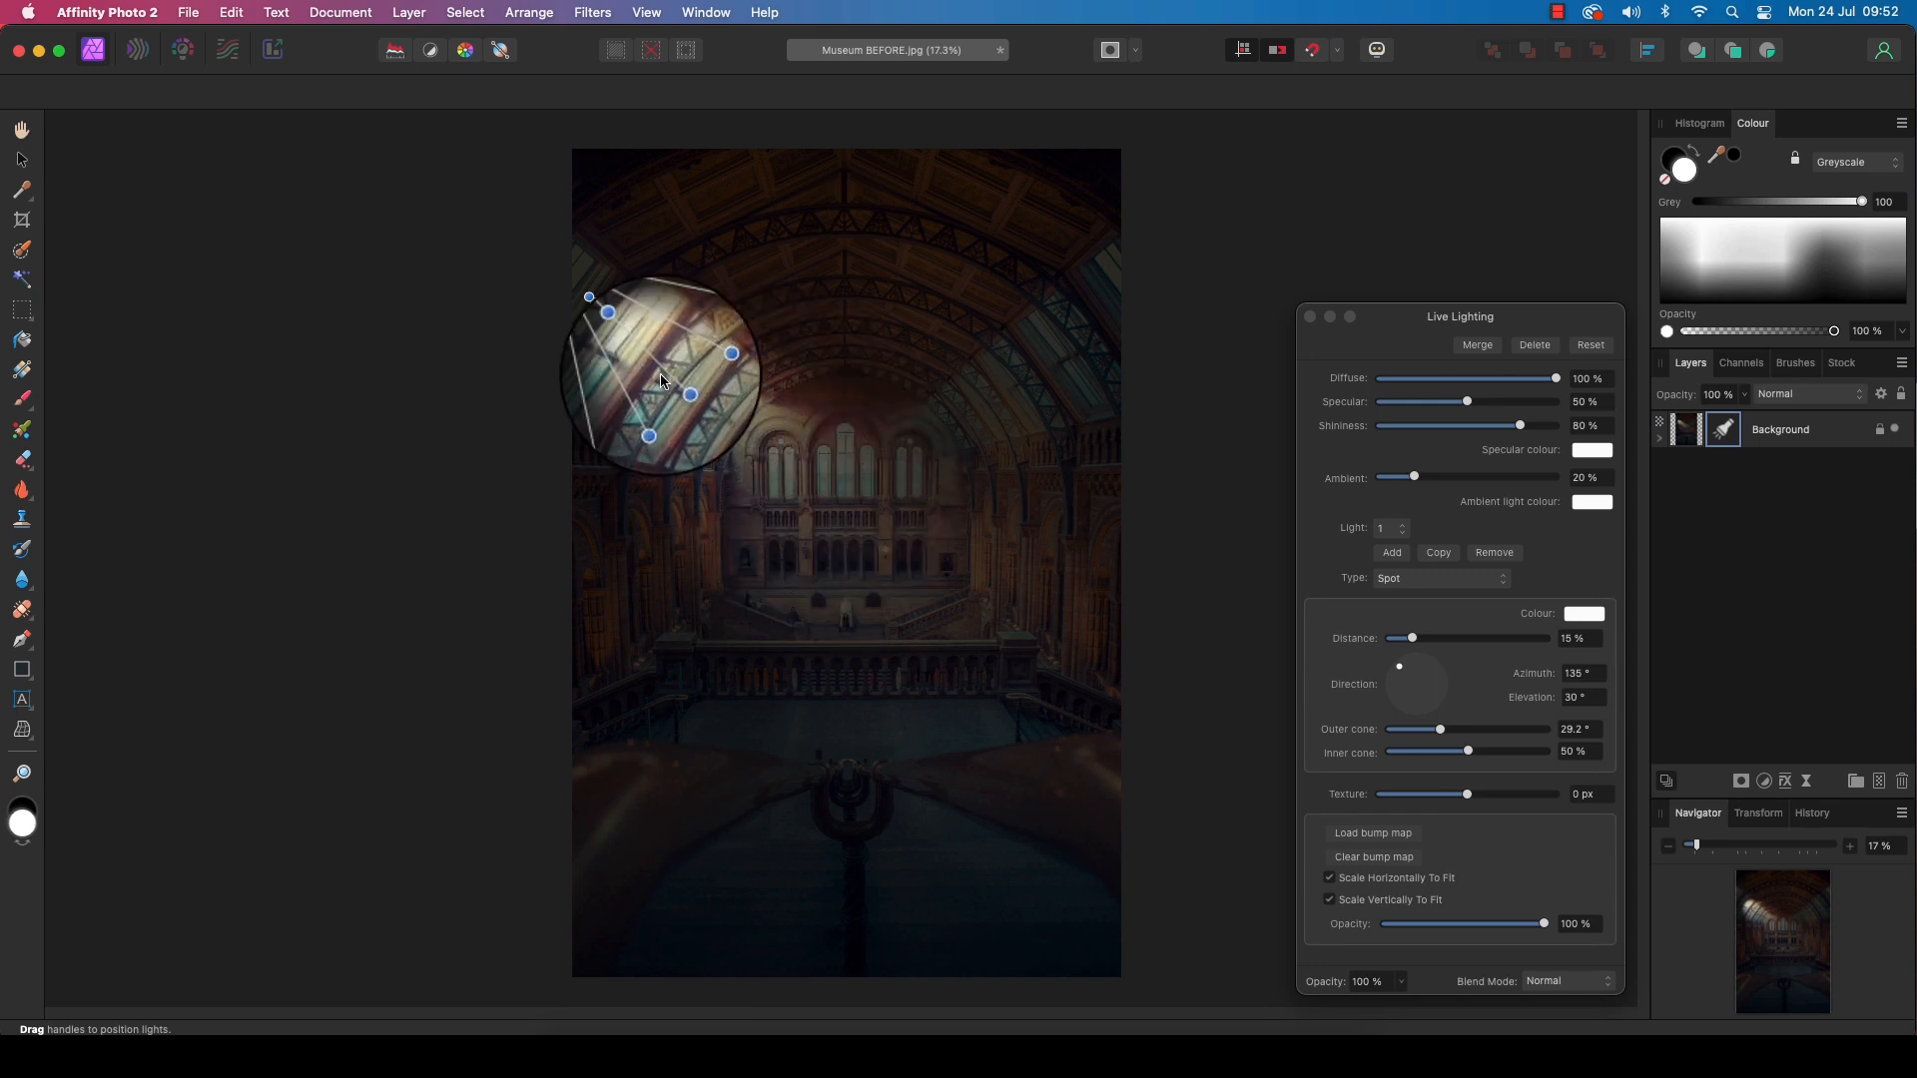
{"action": "left_click_drag", "start_coordinate": [645, 352], "coordinate": [763, 448]}
{"action": "left_click_drag", "start_coordinate": [876, 320], "coordinate": [846, 351]}
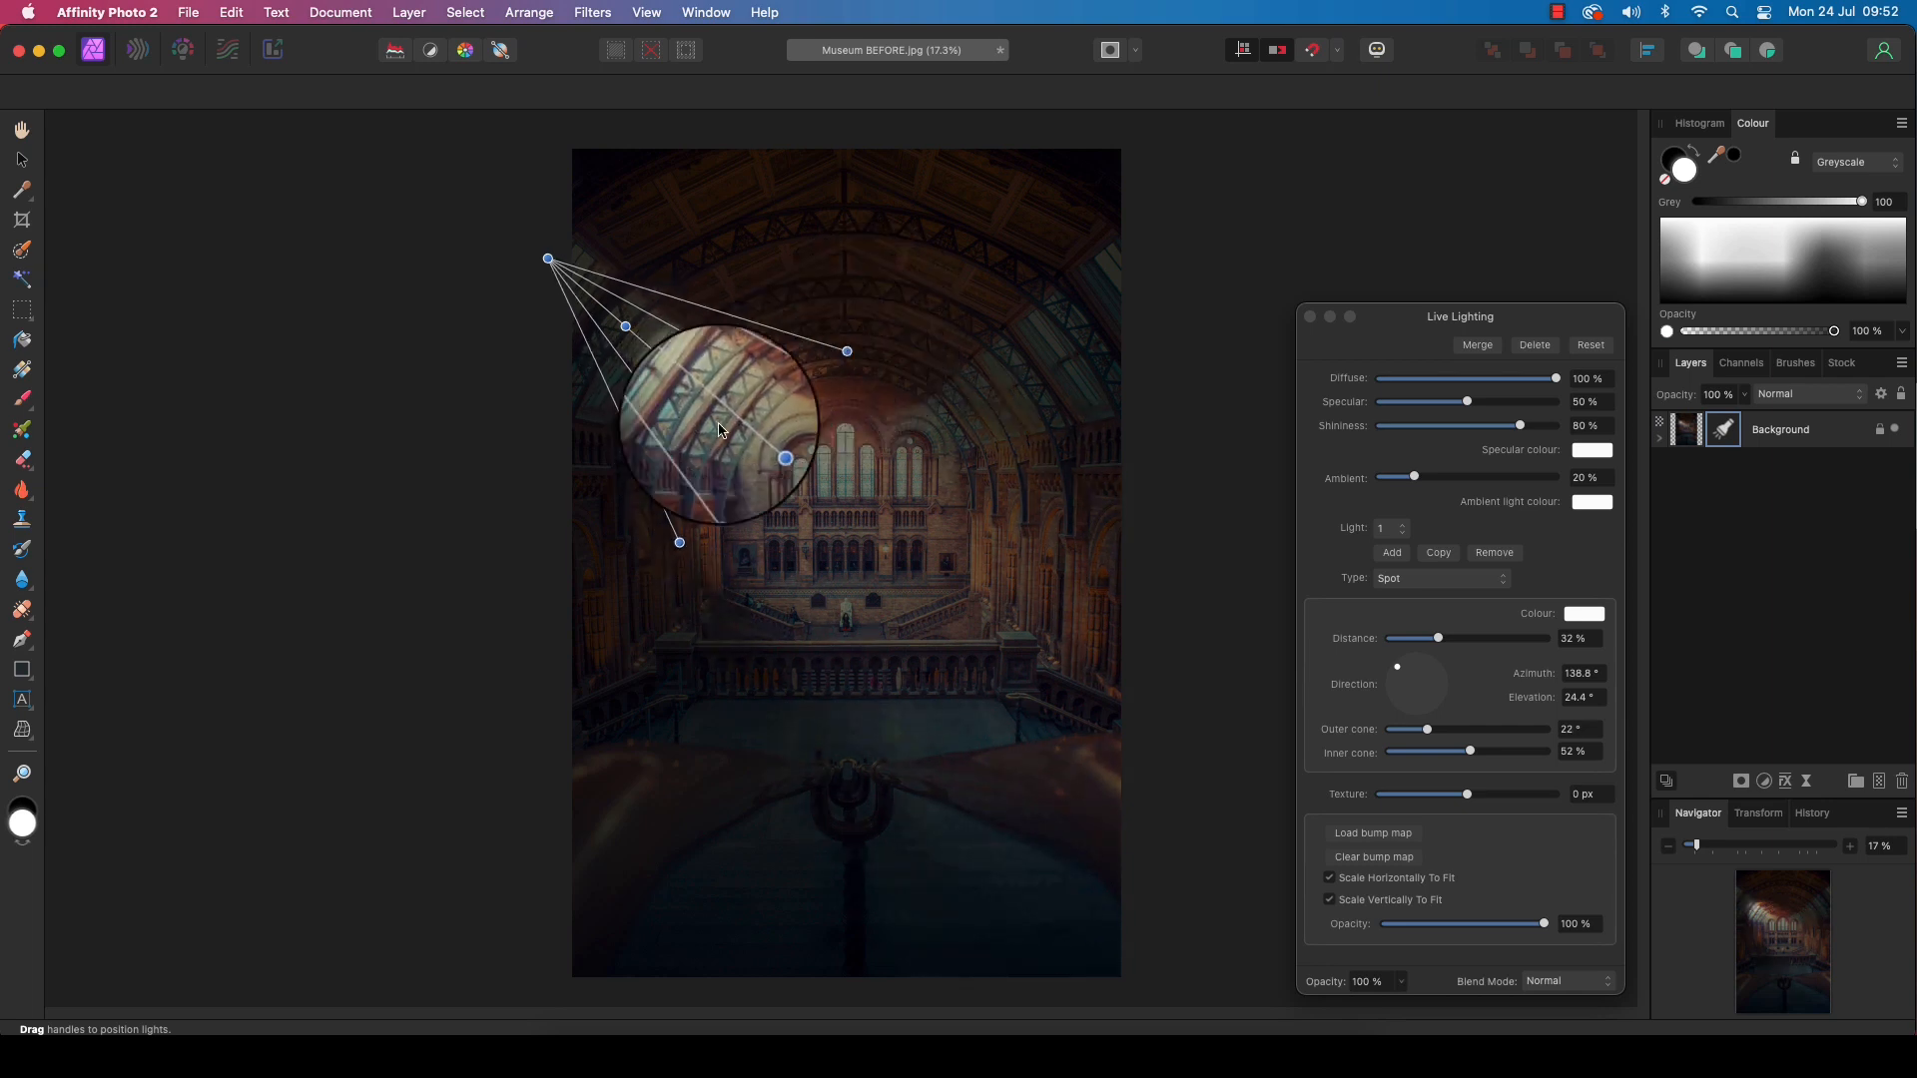
Move the light source beyond the photo's upper-left edge, with about 51% distance, 10.4° elevation and 15.4° outer cone.
{"action": "left_click_drag", "start_coordinate": [626, 332], "coordinate": [621, 321]}
{"action": "left_click_drag", "start_coordinate": [546, 254], "coordinate": [458, 202]}
{"action": "left_click_drag", "start_coordinate": [764, 451], "coordinate": [831, 486]}
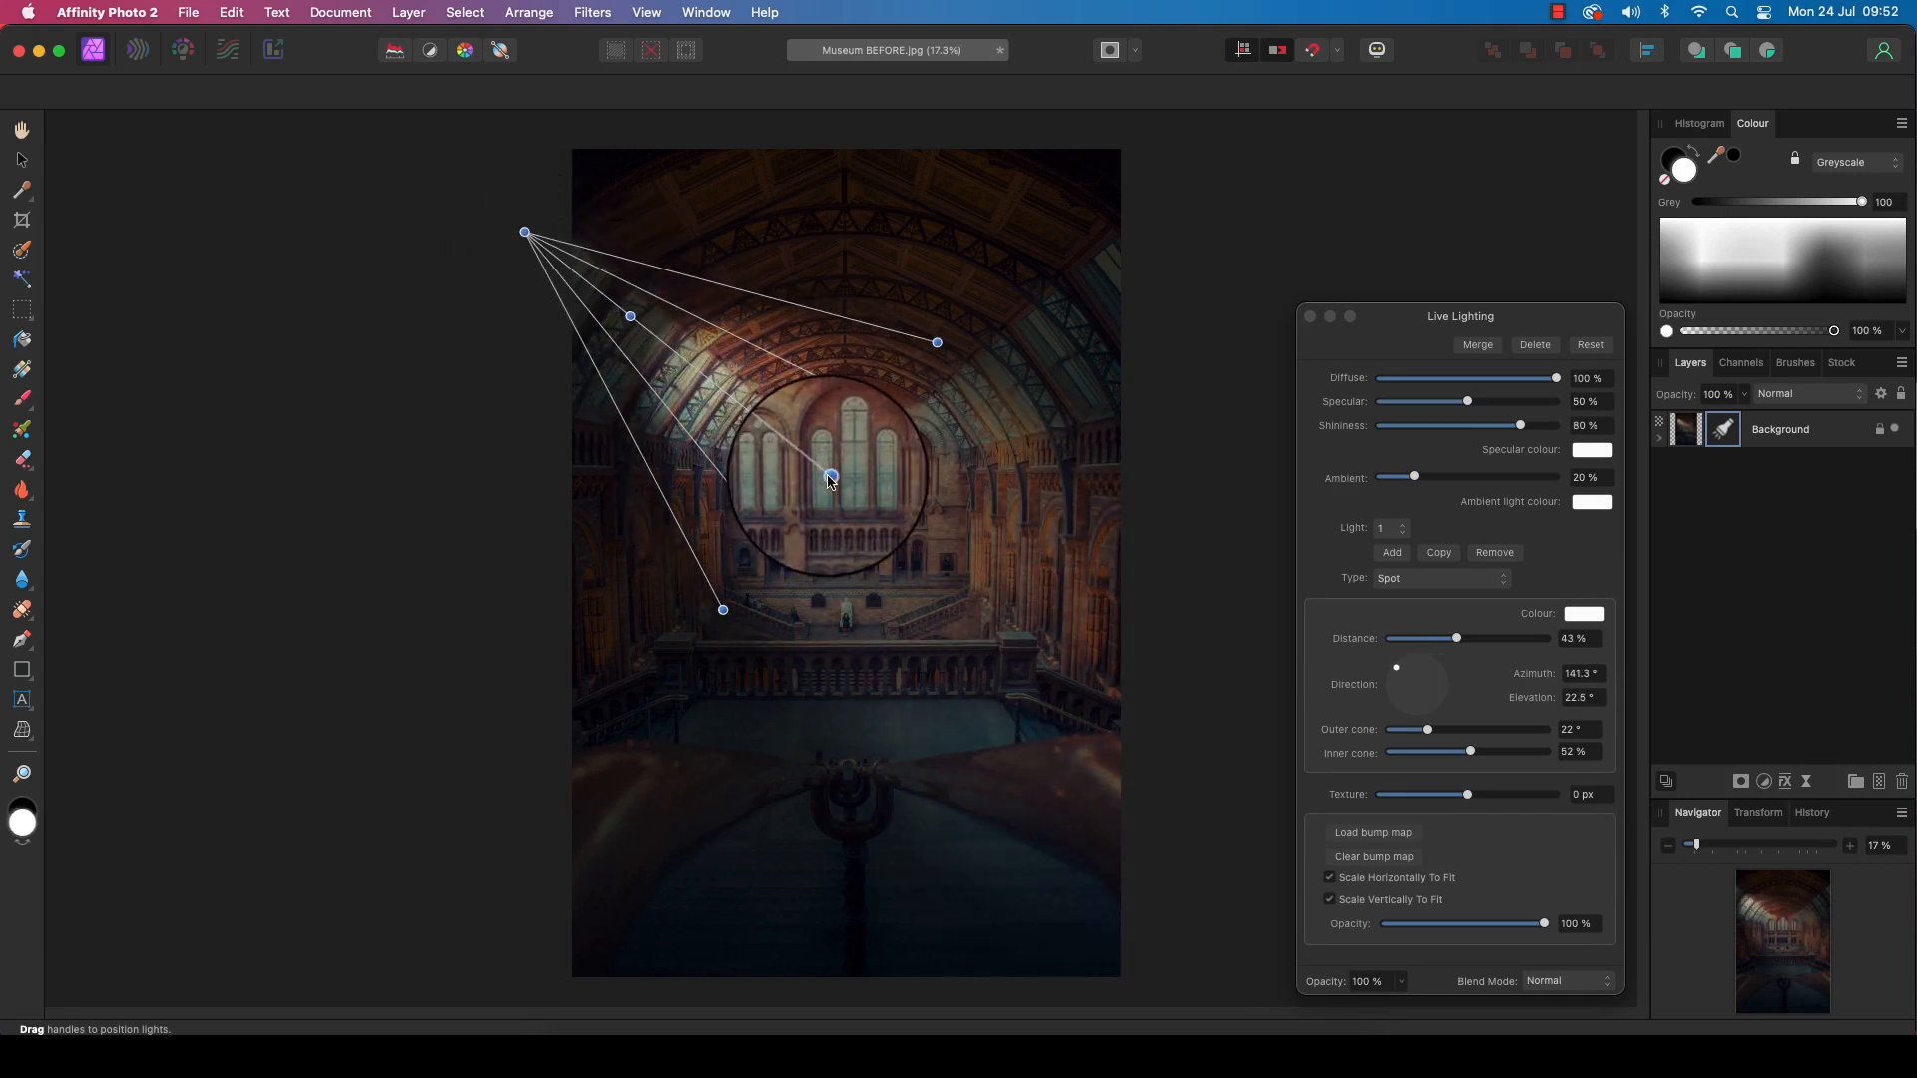
{"action": "left_click_drag", "start_coordinate": [939, 357], "coordinate": [911, 395]}
{"action": "left_click_drag", "start_coordinate": [623, 318], "coordinate": [589, 289]}
{"action": "left_click_drag", "start_coordinate": [508, 219], "coordinate": [477, 210]}
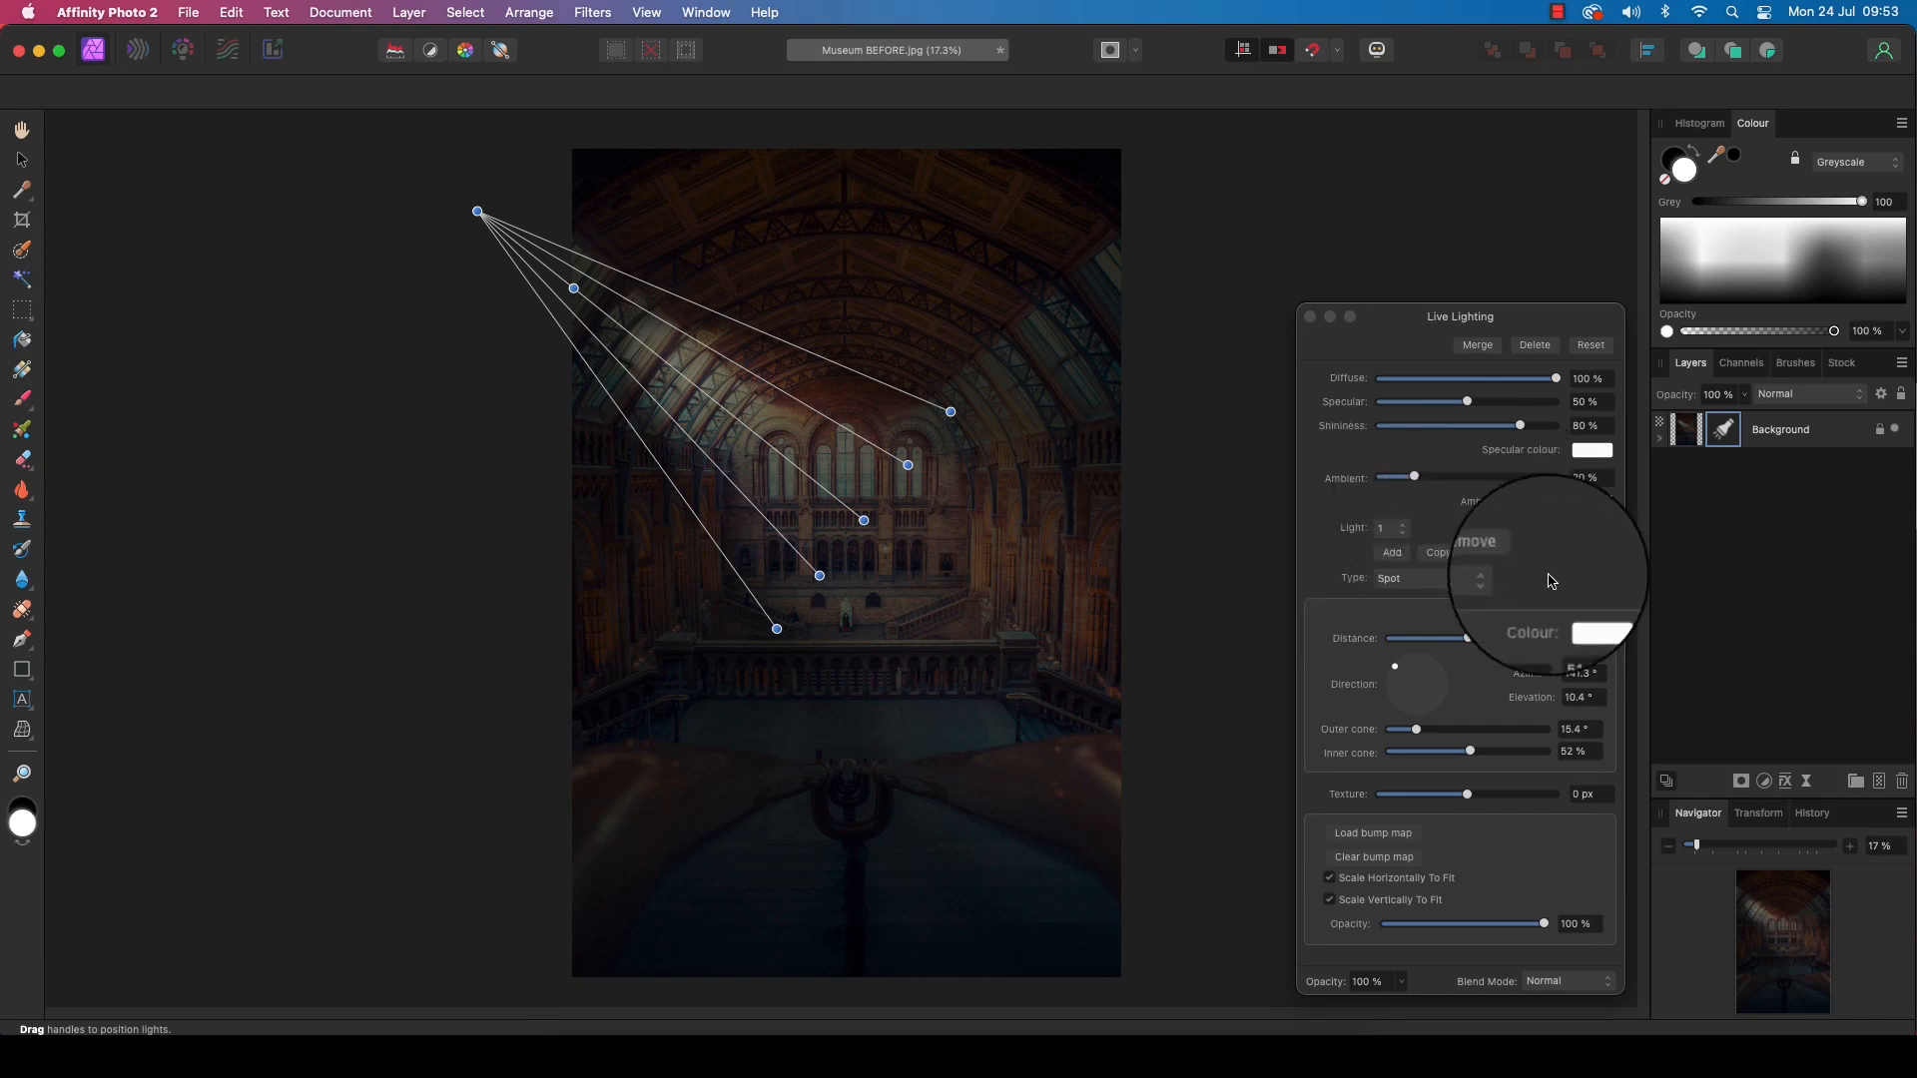
Change the spot light's colour to a warm orange, F0C584.
{"action": "left_click", "coordinate": [1576, 617]}
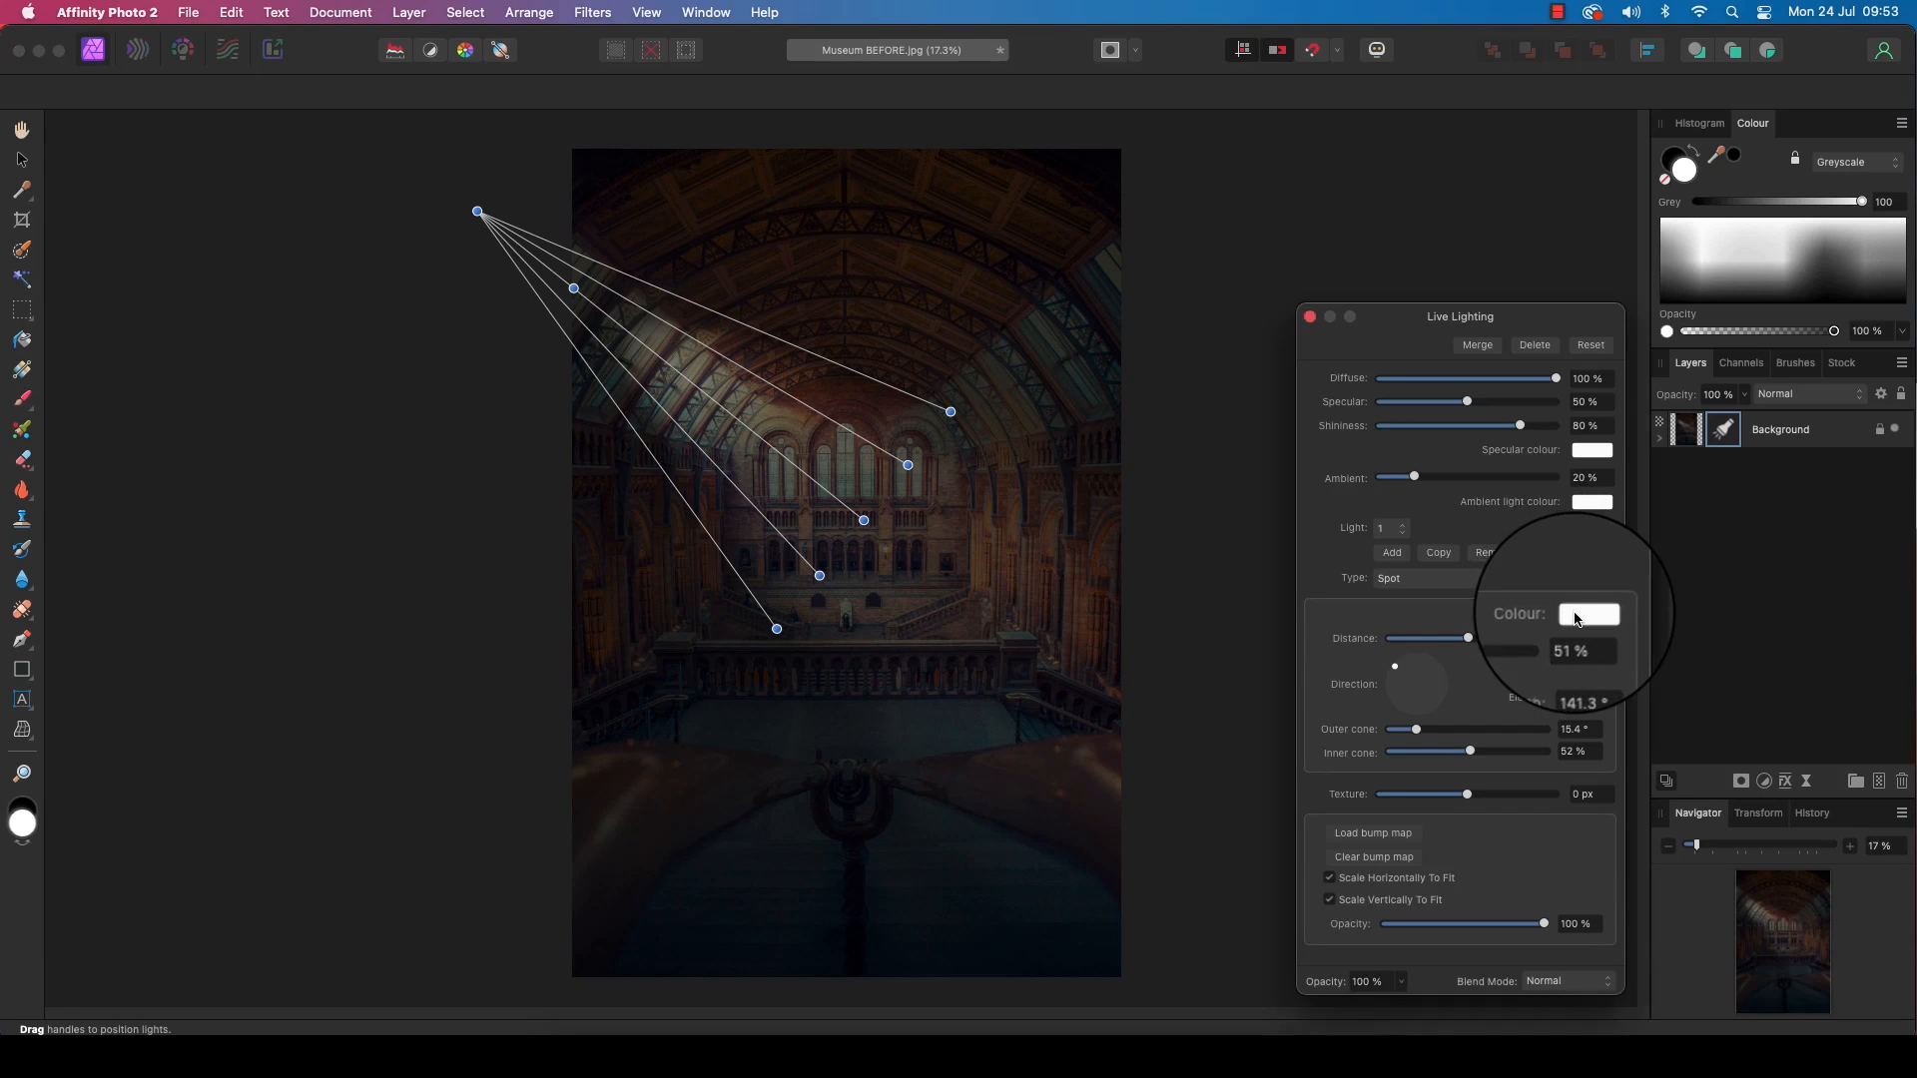
{"action": "left_click", "coordinate": [1577, 617]}
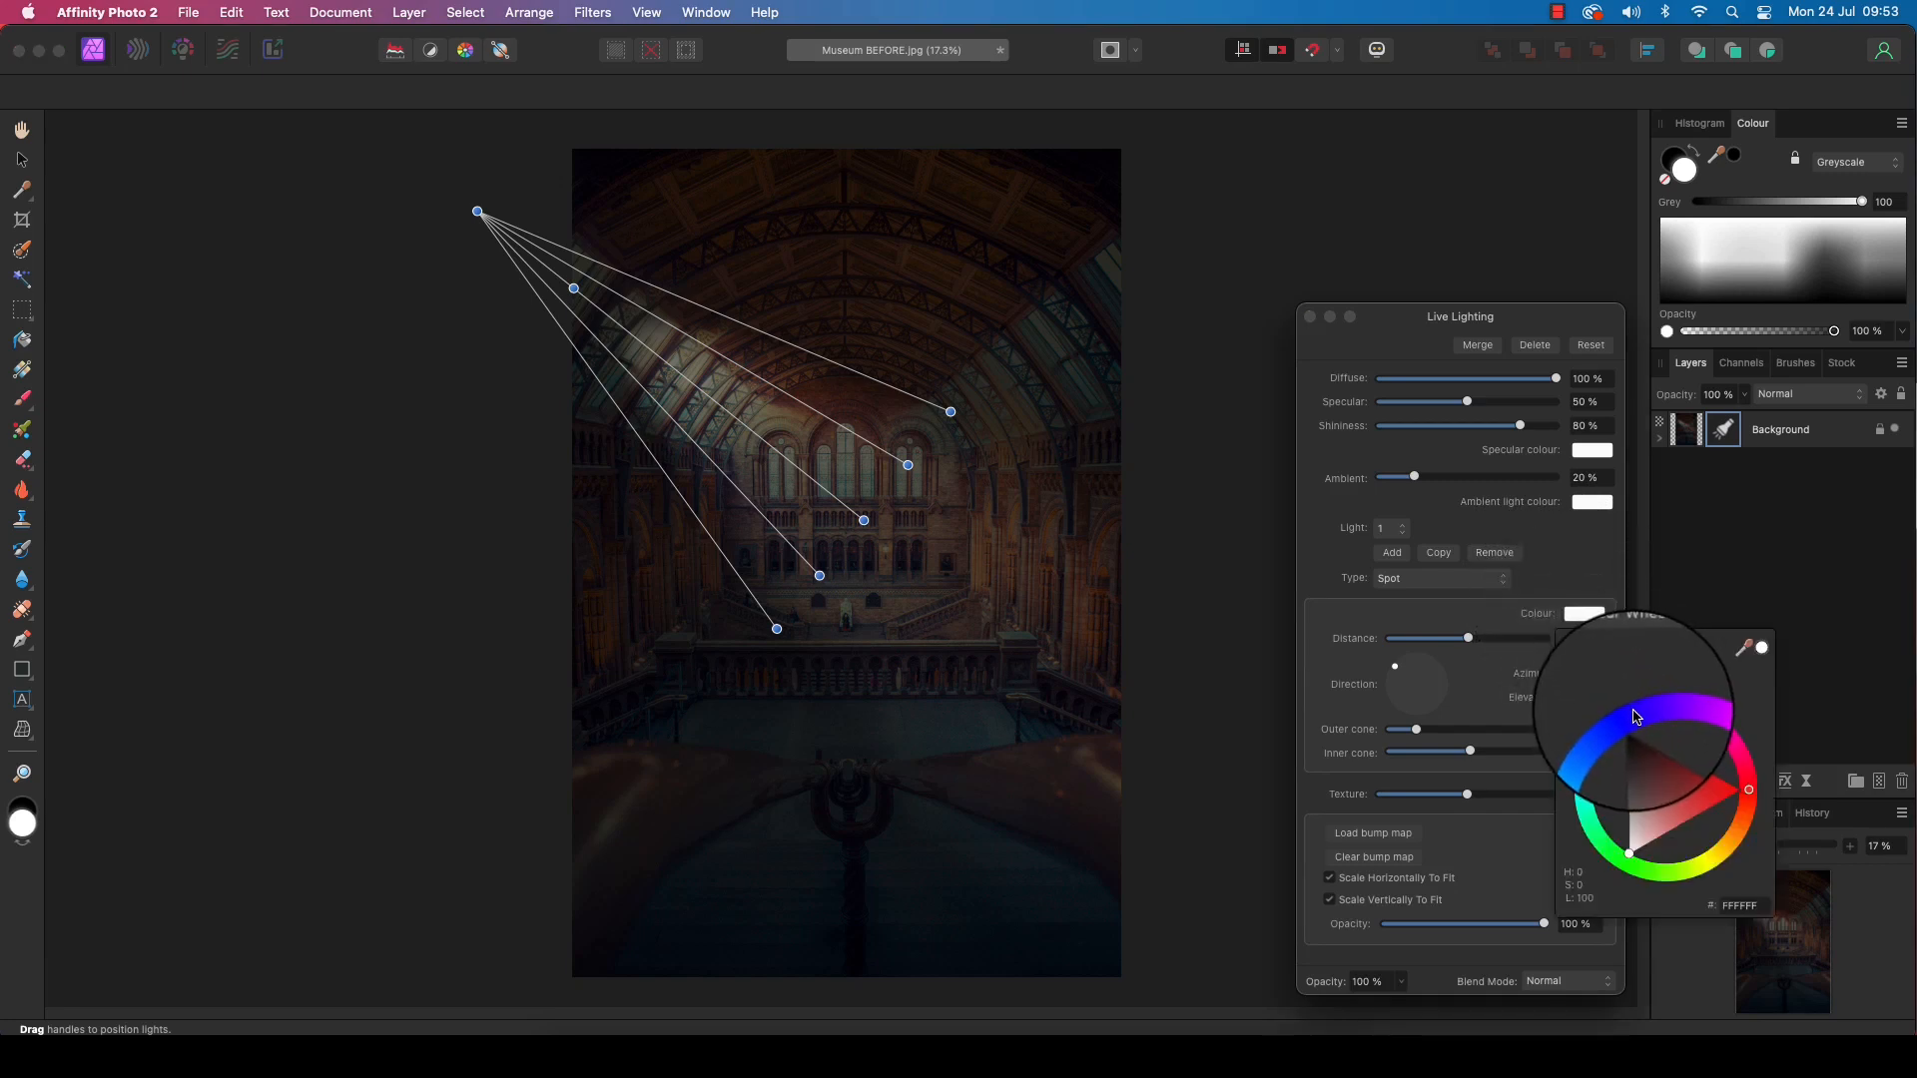
{"action": "left_click_drag", "start_coordinate": [1752, 794], "coordinate": [1657, 822]}
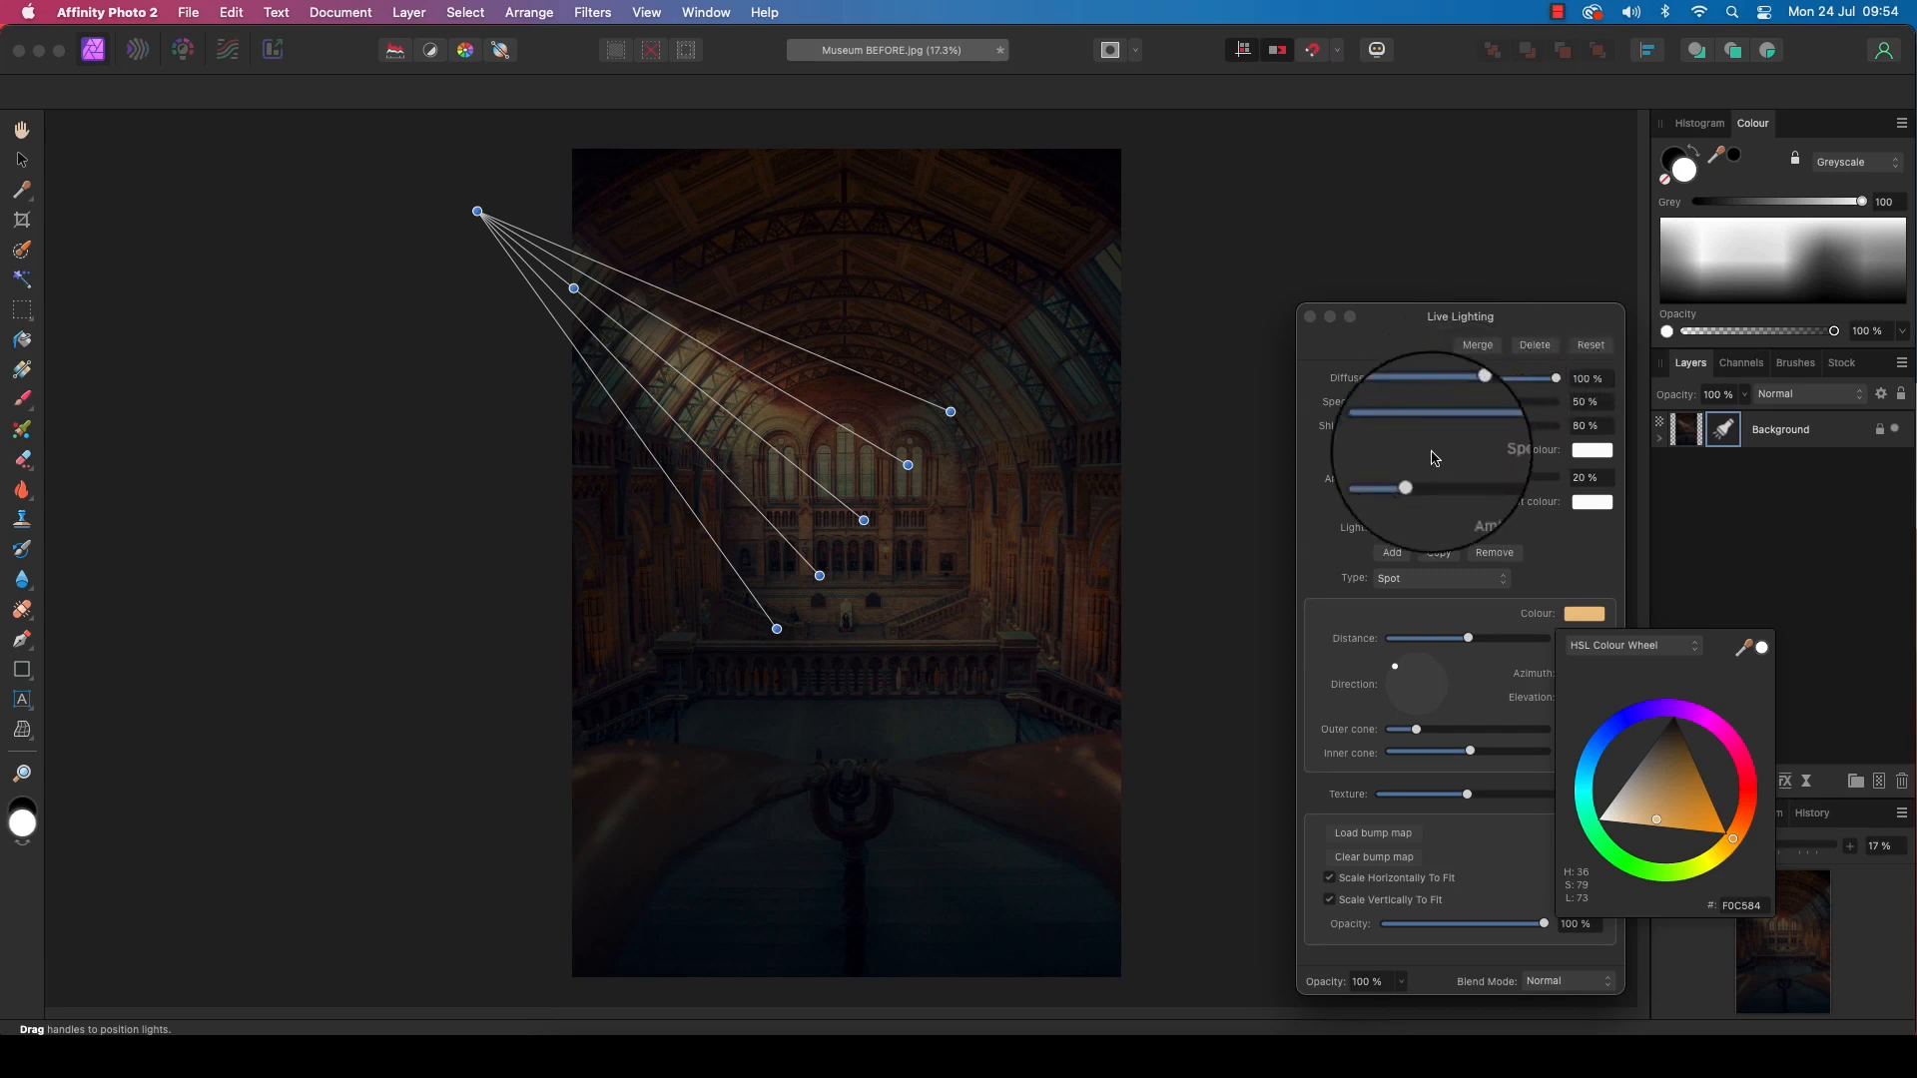
Set the live lighting to 100% diffuse, 54% specular and 48% ambient.
{"action": "left_click", "coordinate": [1414, 476]}
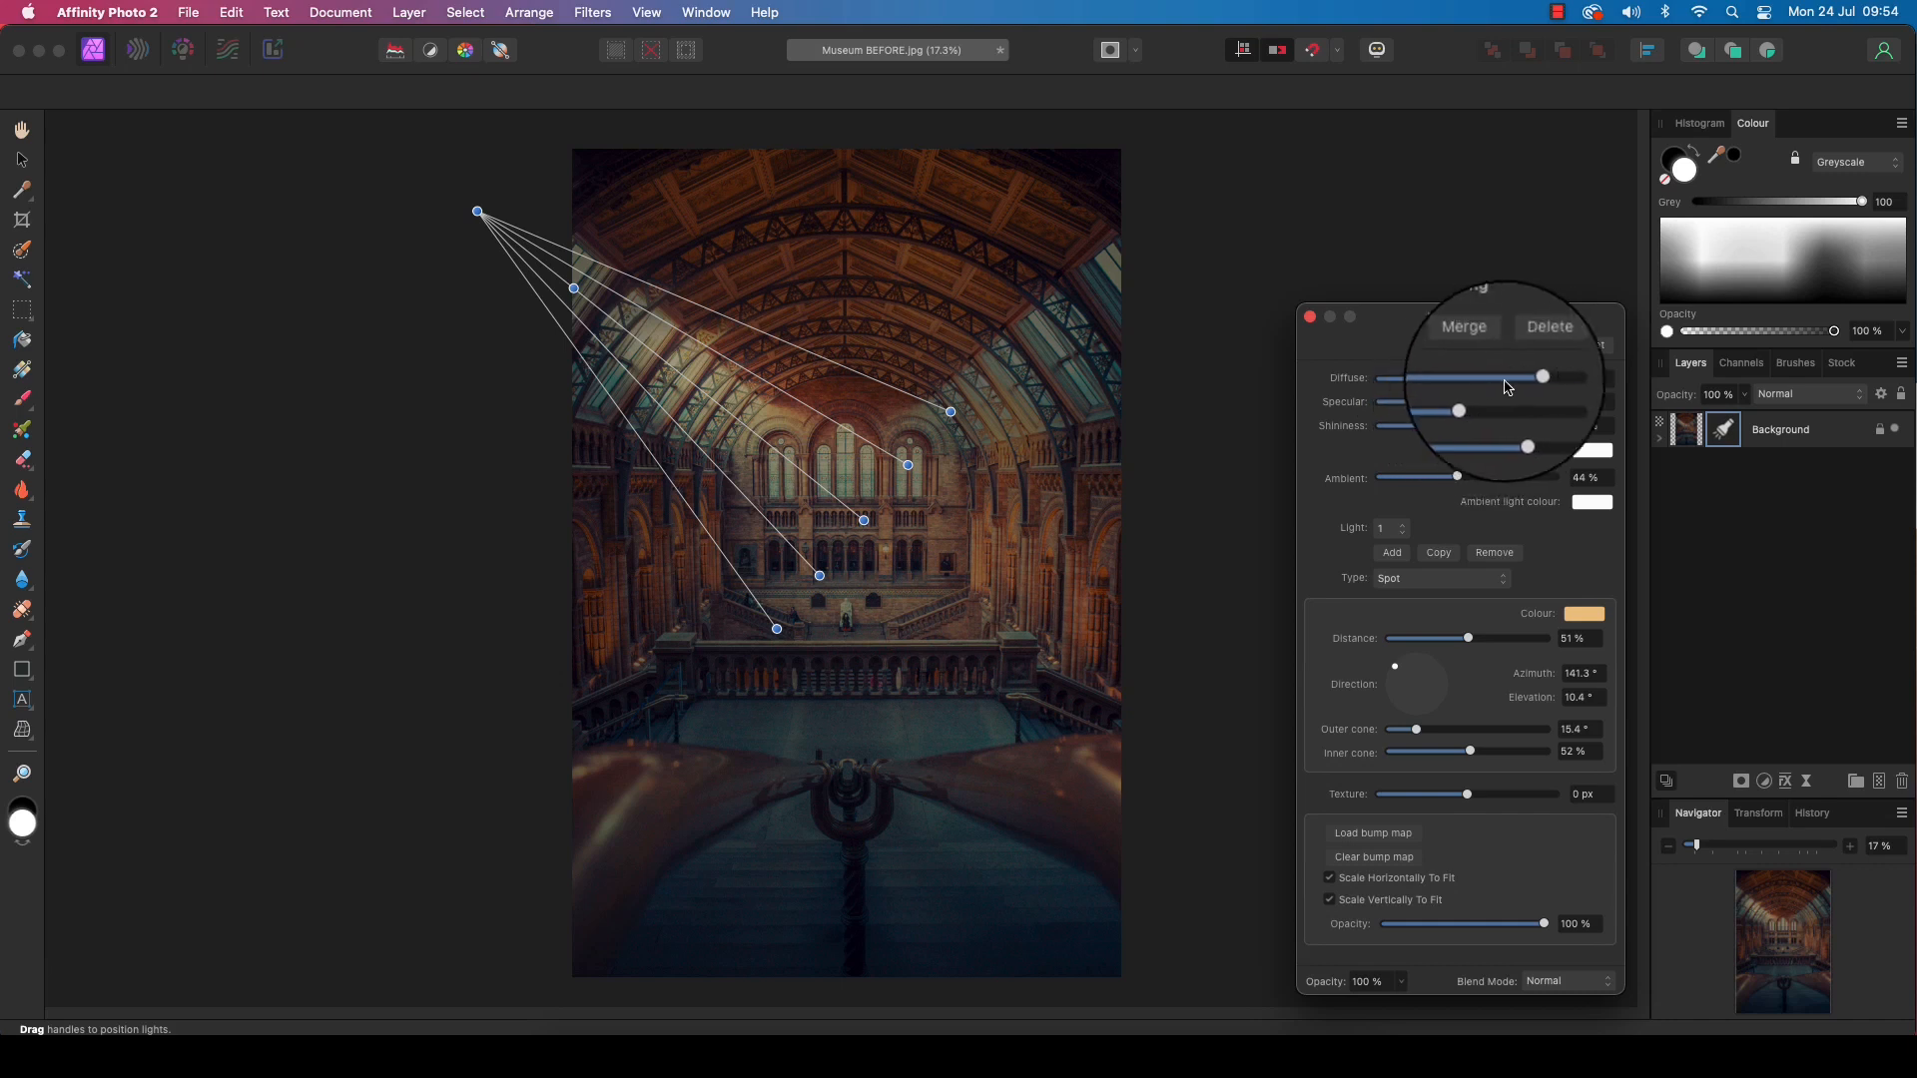
{"action": "mouse_move", "coordinate": [1533, 379]}
{"action": "left_mouse_down"}
{"action": "mouse_move", "coordinate": [1485, 380]}
{"action": "mouse_move", "coordinate": [1535, 378]}
{"action": "left_mouse_up"}
{"action": "left_click_drag", "start_coordinate": [1537, 382], "coordinate": [1557, 379]}
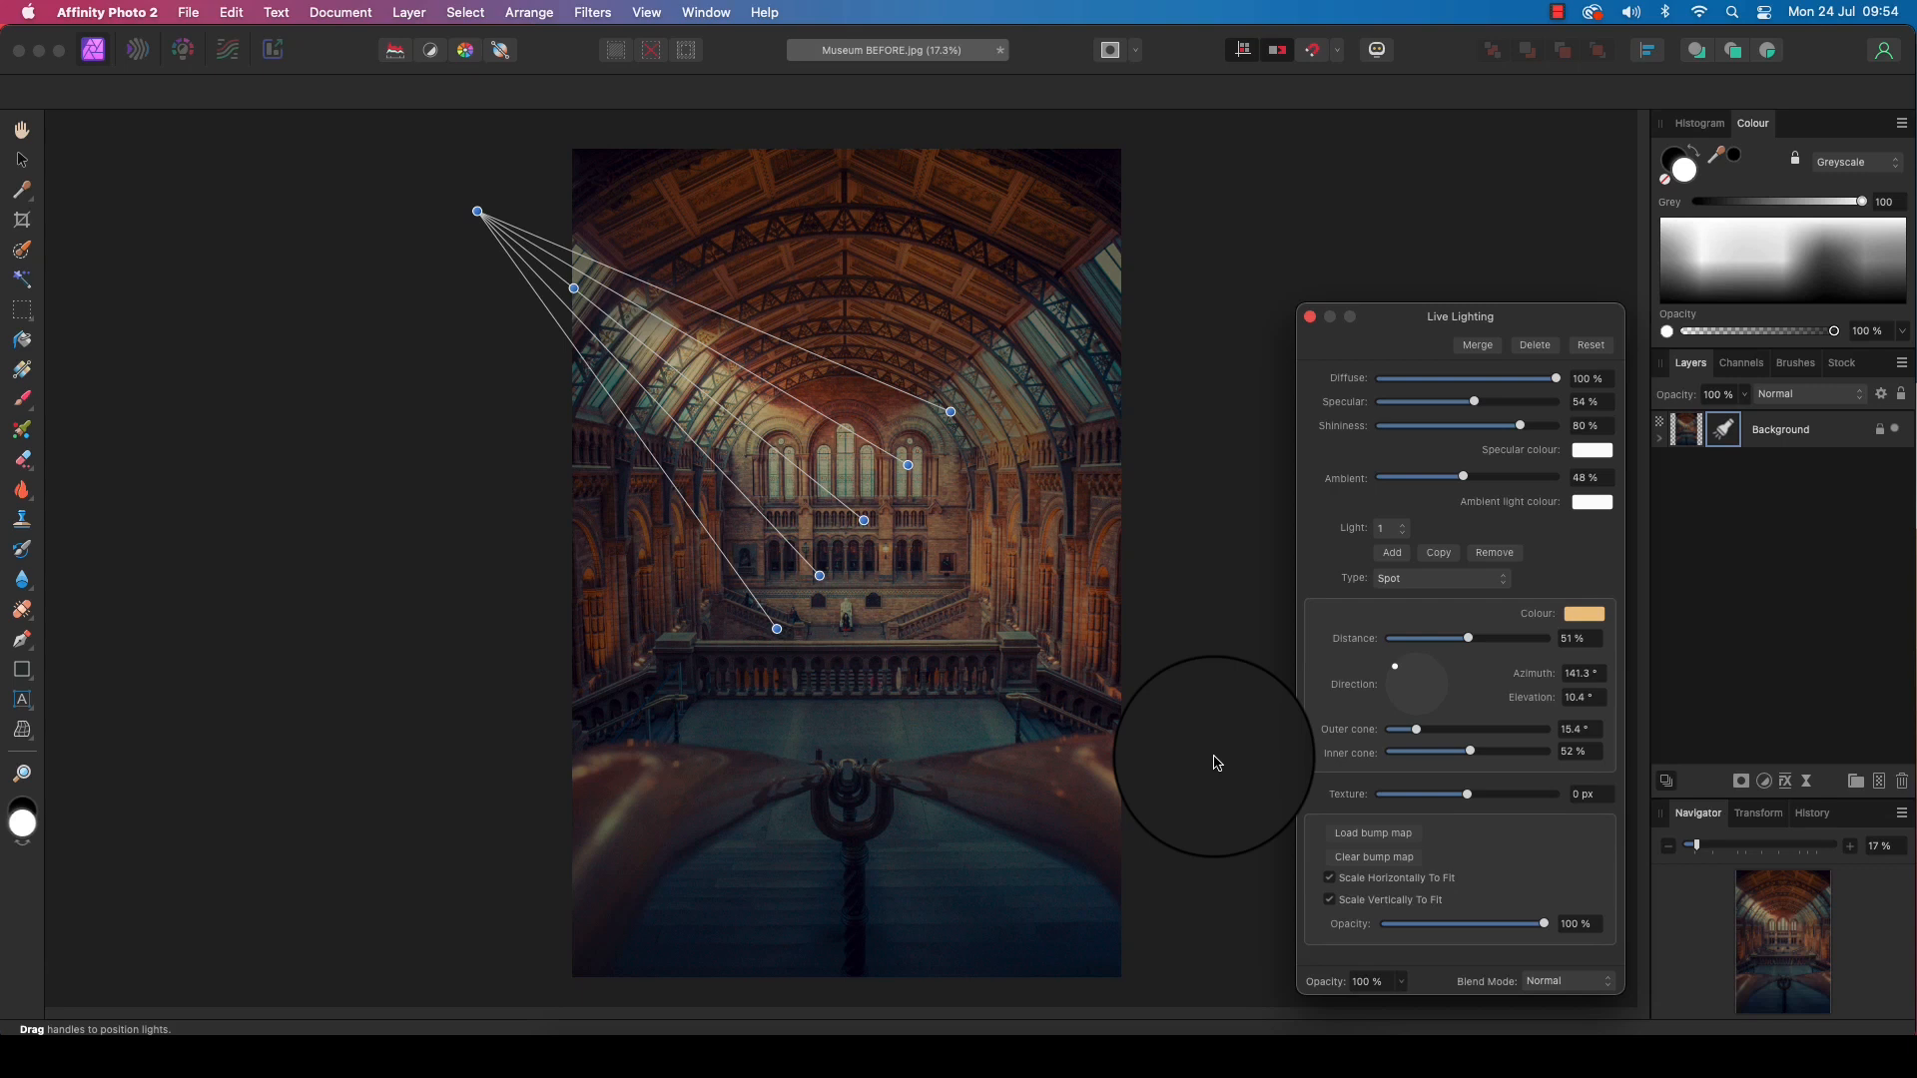
Add a new pixel layer and set the Paint Brush colour to light orange FEDFB1.
{"action": "left_click", "coordinate": [415, 16]}
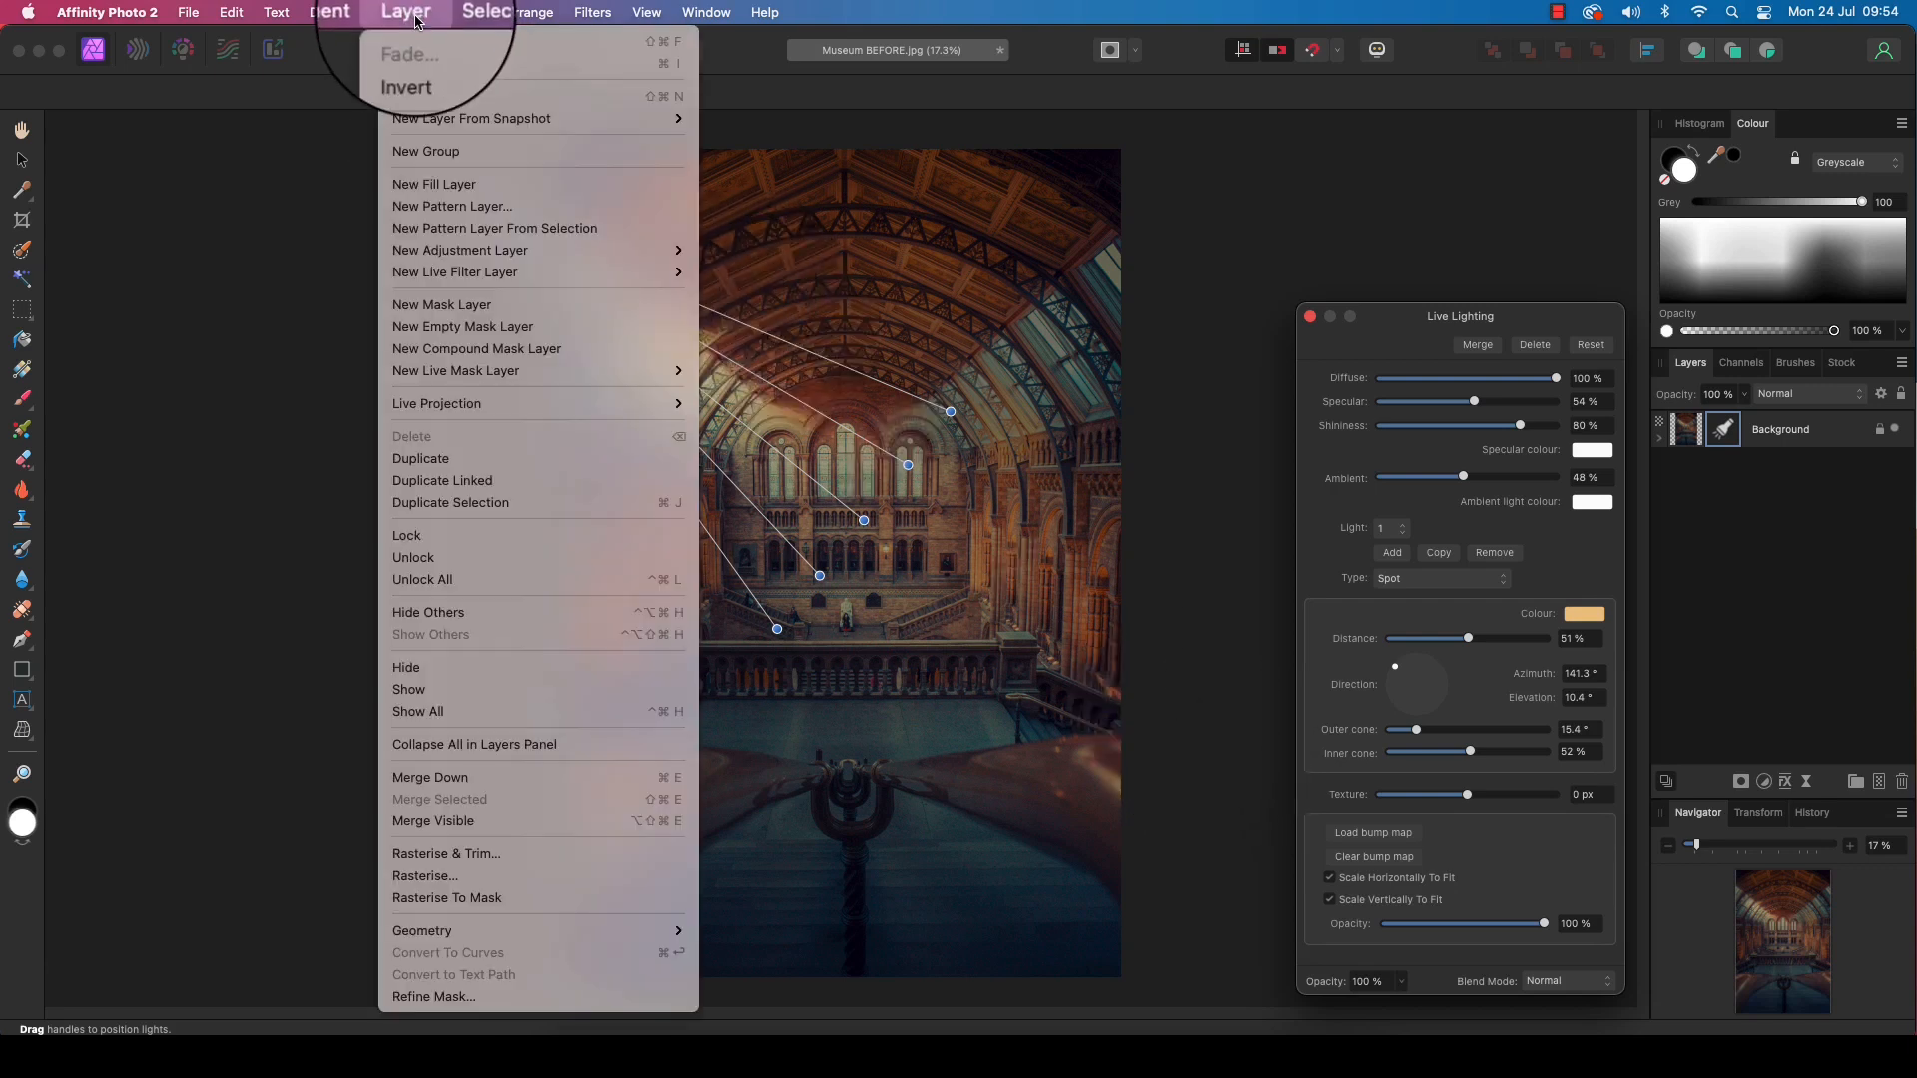
{"action": "left_click", "coordinate": [429, 96]}
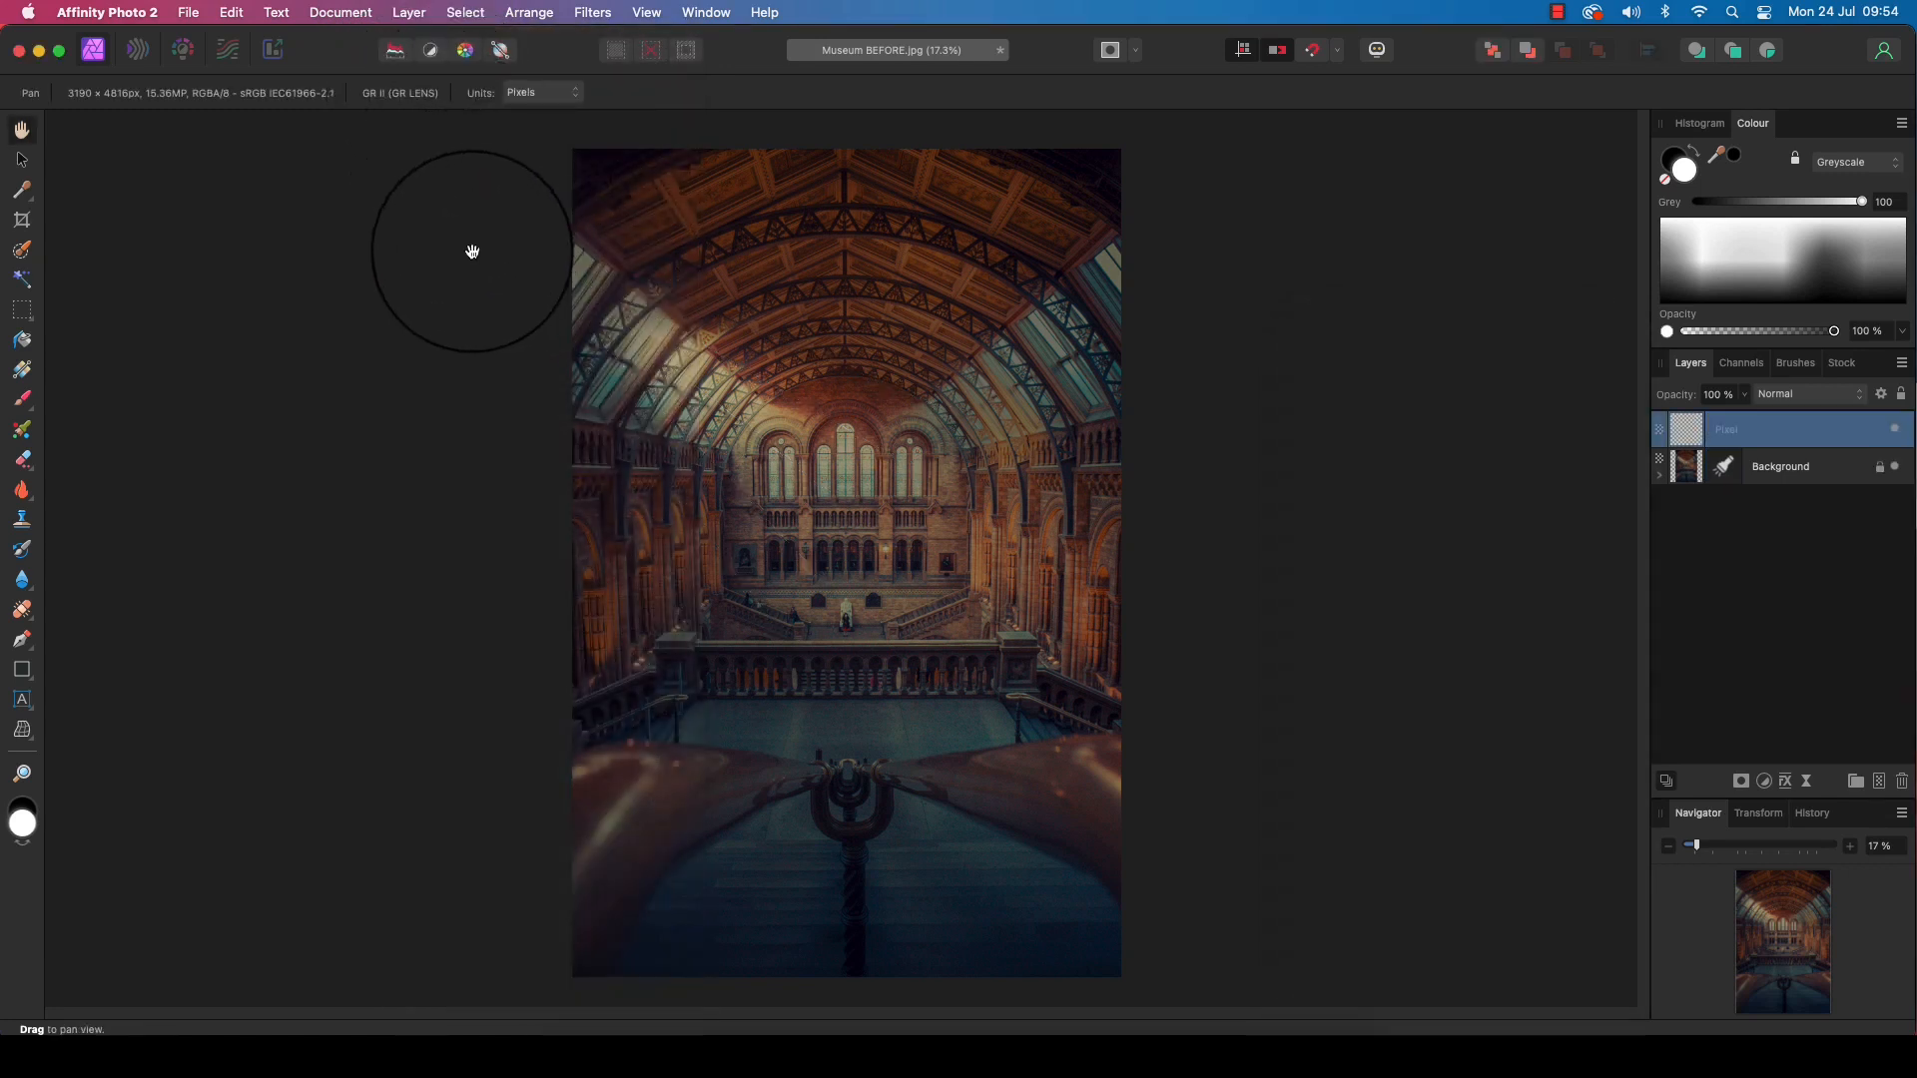
{"action": "left_click", "coordinate": [25, 400]}
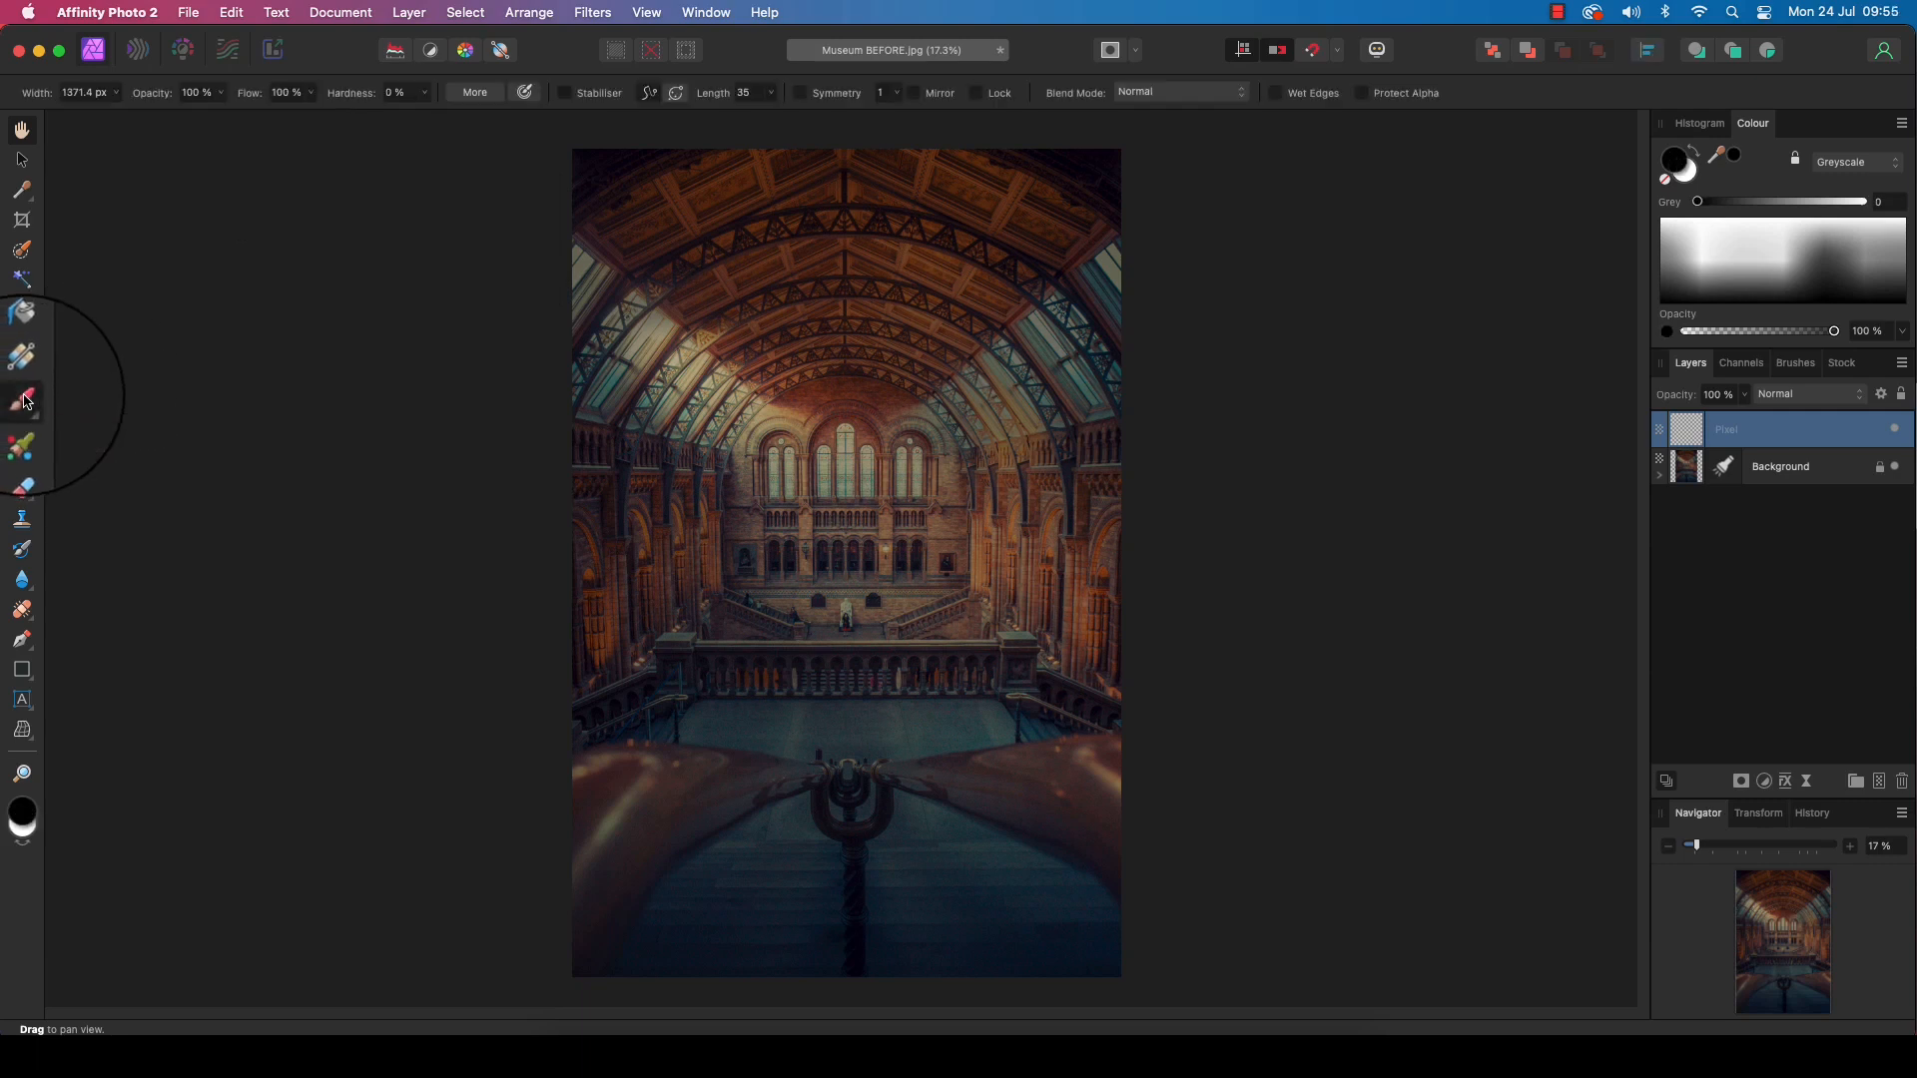
{"action": "left_click", "coordinate": [33, 812]}
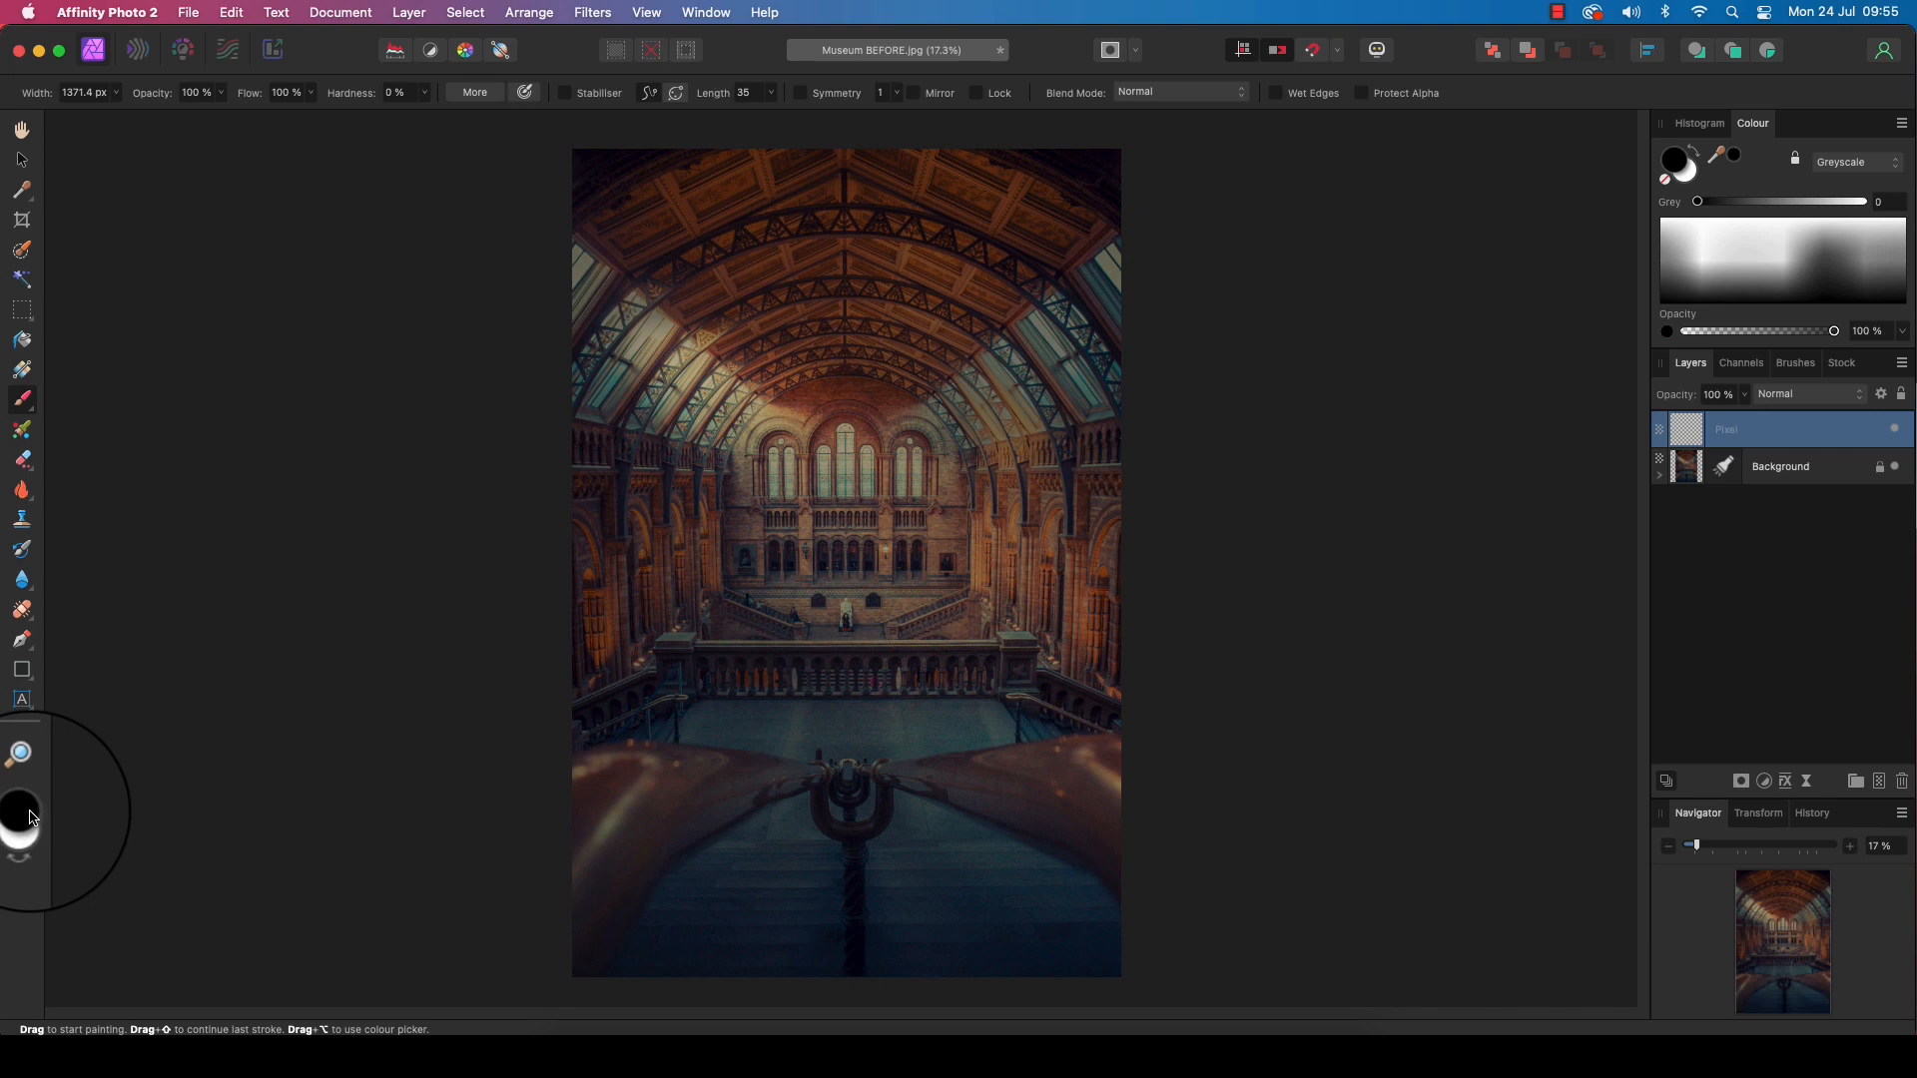
{"action": "double_click", "coordinate": [34, 812]}
{"action": "left_click", "coordinate": [480, 418]}
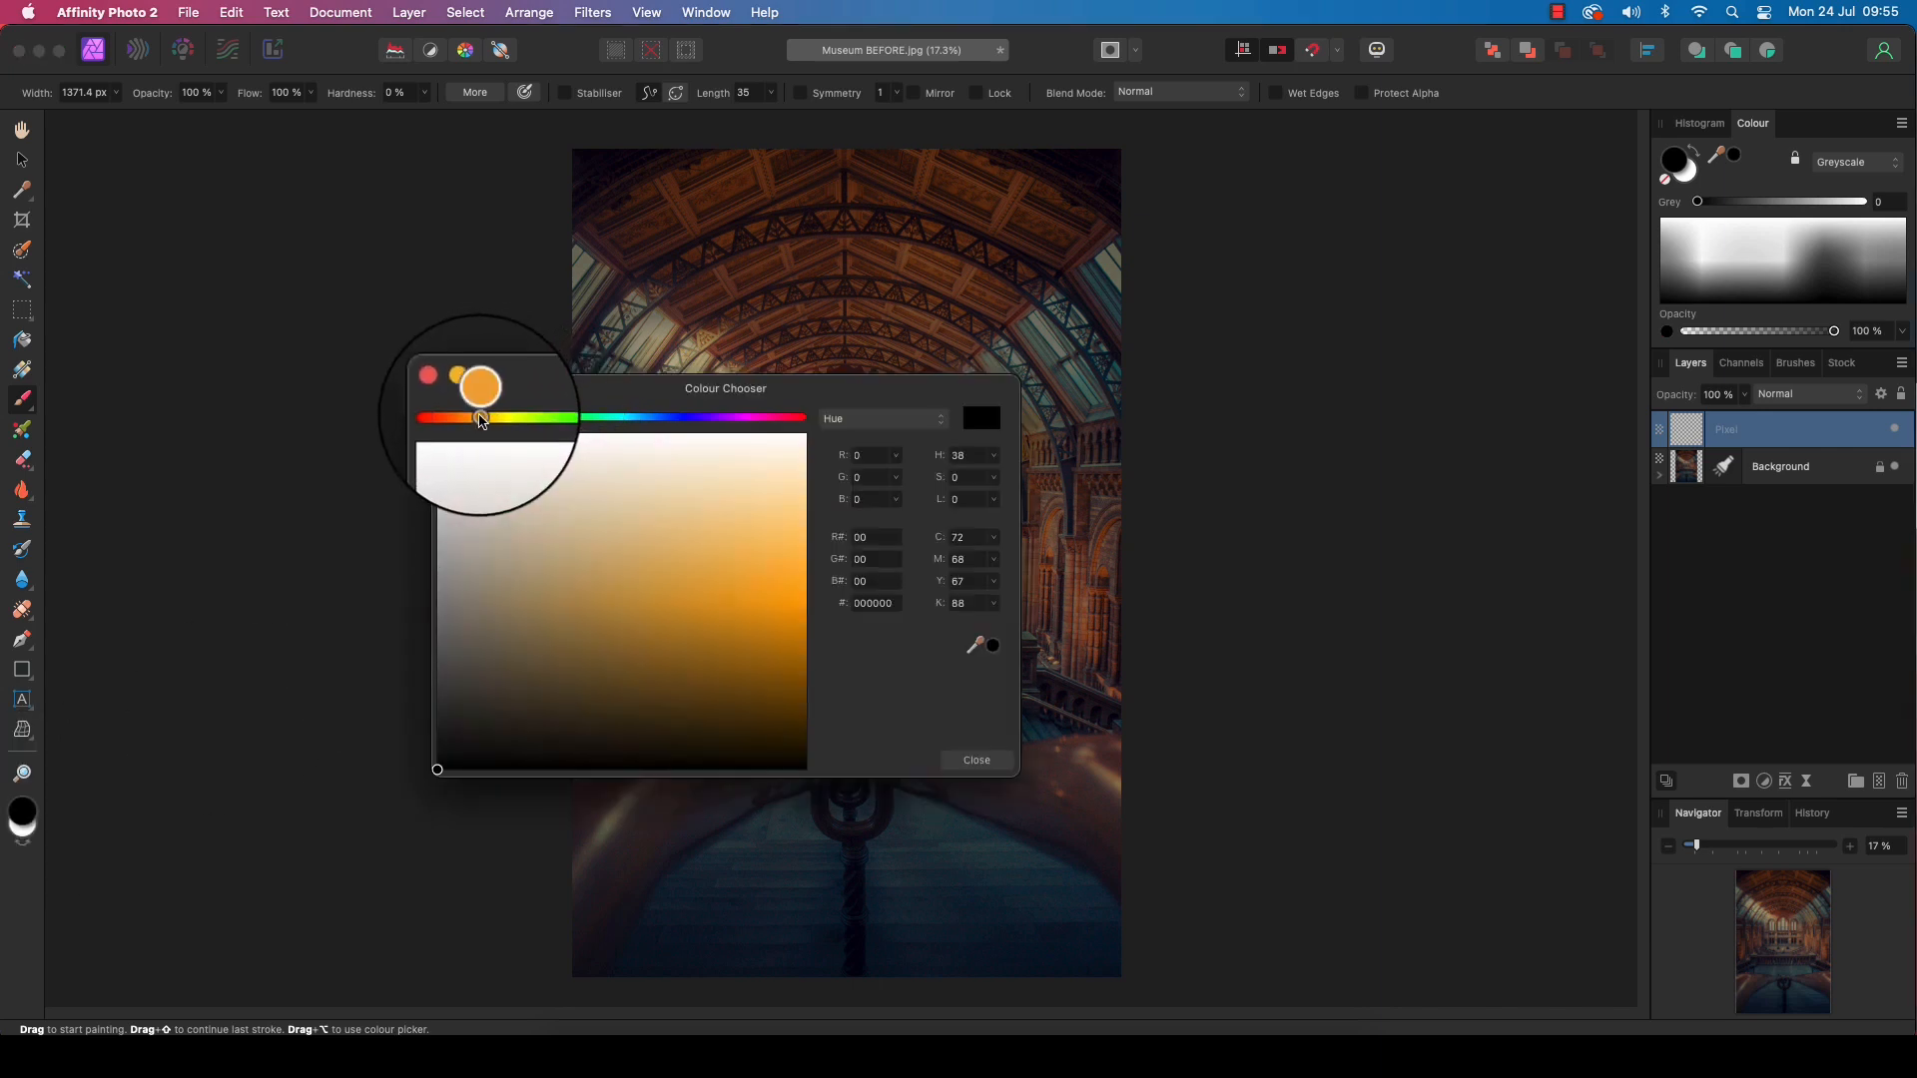
{"action": "left_click", "coordinate": [797, 486]}
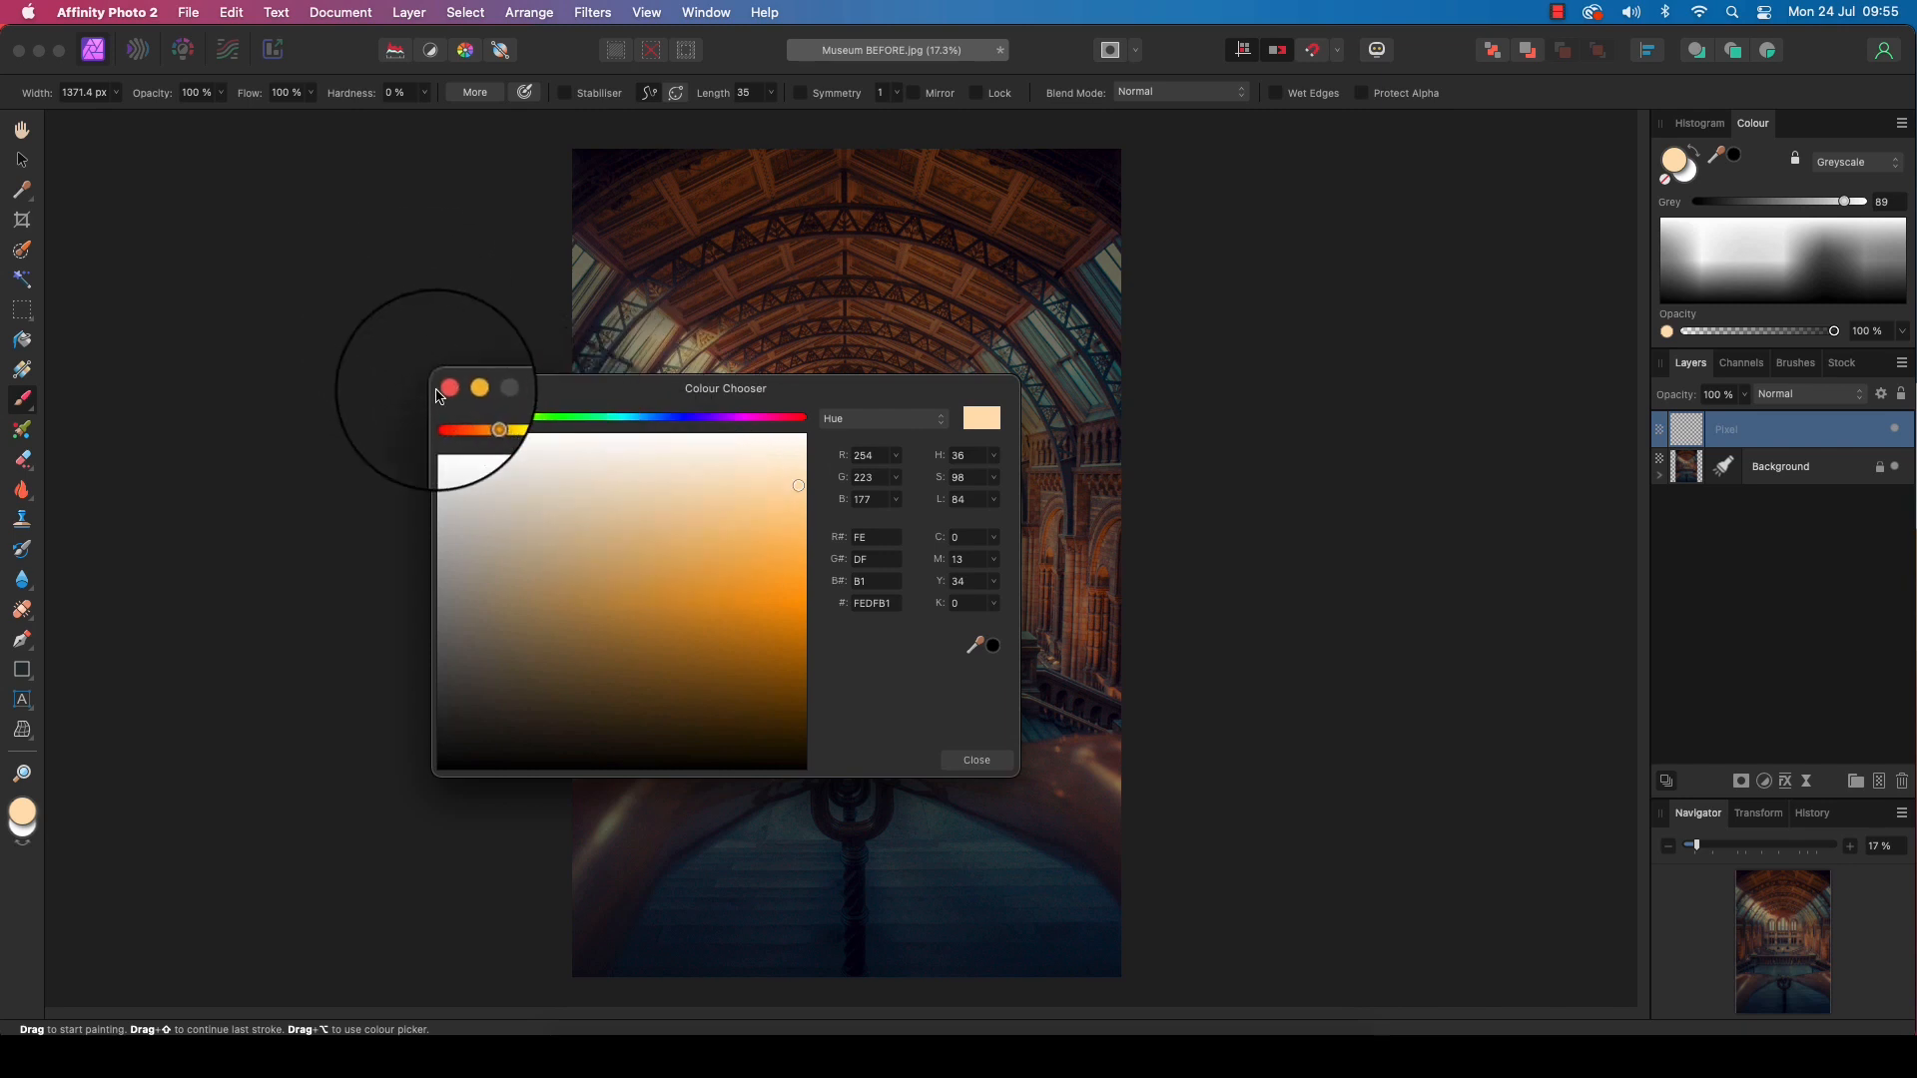
{"action": "left_click", "coordinate": [448, 389]}
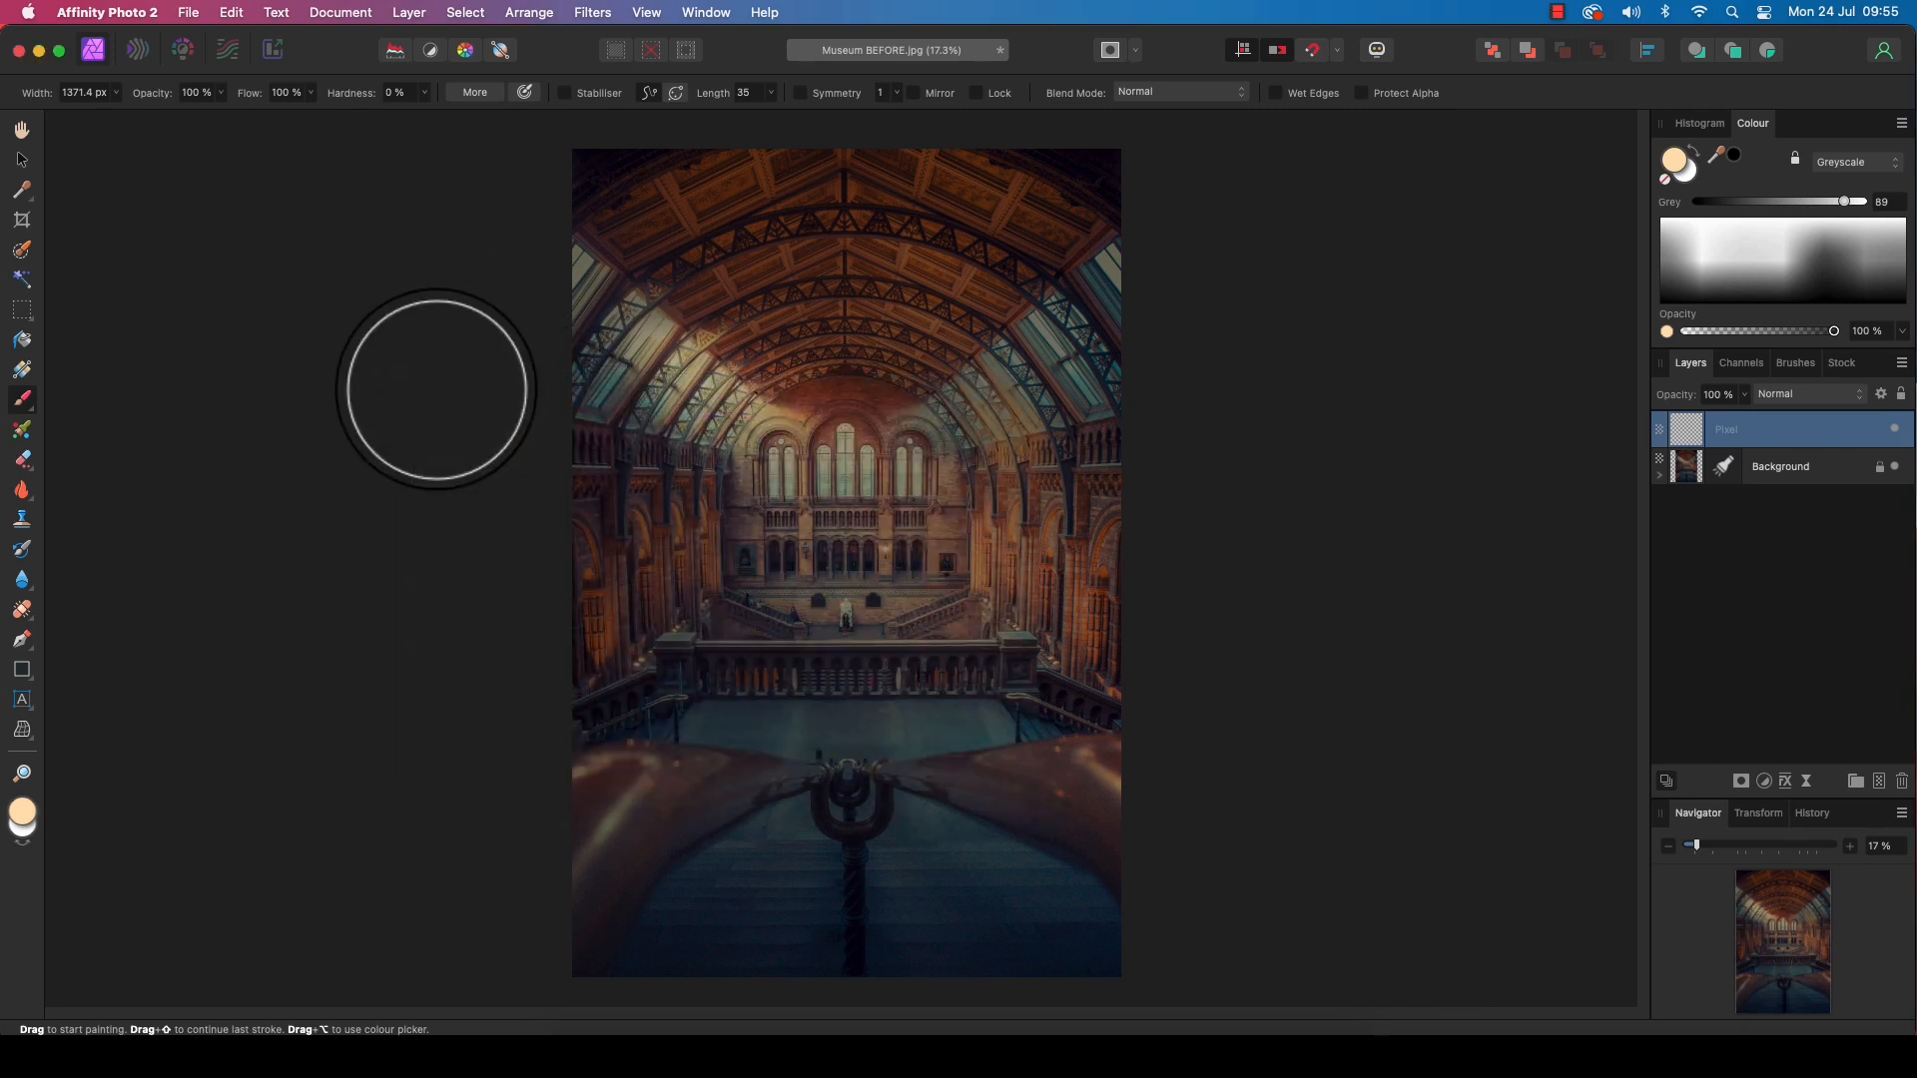
Paint a wide, soft diagonal beam from the upper-left windows to the right wall and blend its layer as Soft Light.
{"action": "mouse_move", "coordinate": [500, 331]}
{"action": "left_mouse_down"}
{"action": "mouse_move", "coordinate": [550, 312]}
{"action": "mouse_move", "coordinate": [892, 513]}
{"action": "left_mouse_up"}
{"action": "mouse_move", "coordinate": [998, 577]}
{"action": "left_mouse_down"}
{"action": "mouse_move", "coordinate": [1048, 599]}
{"action": "mouse_move", "coordinate": [942, 513]}
{"action": "mouse_move", "coordinate": [578, 342]}
{"action": "mouse_move", "coordinate": [958, 505]}
{"action": "mouse_move", "coordinate": [1068, 586]}
{"action": "mouse_move", "coordinate": [804, 436]}
{"action": "mouse_move", "coordinate": [552, 331]}
{"action": "left_mouse_up"}
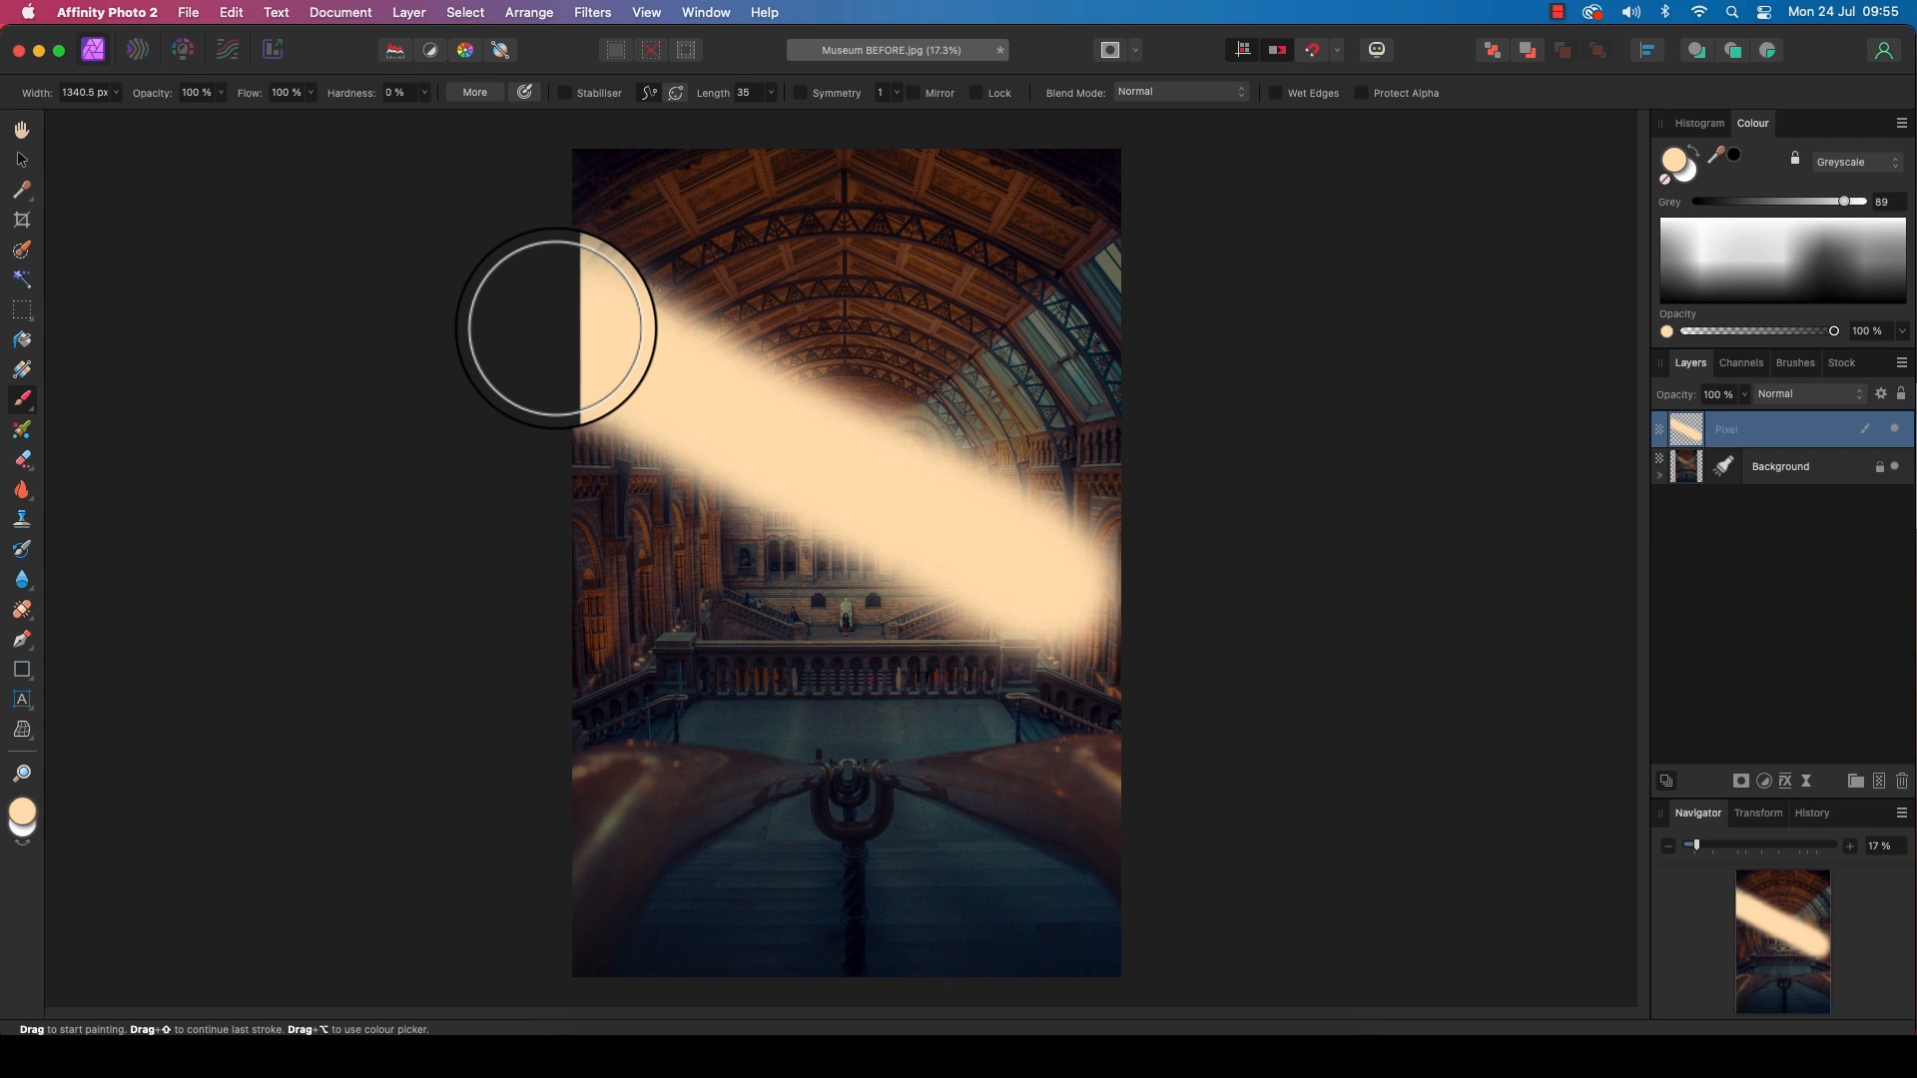
{"action": "left_click", "coordinate": [1793, 400]}
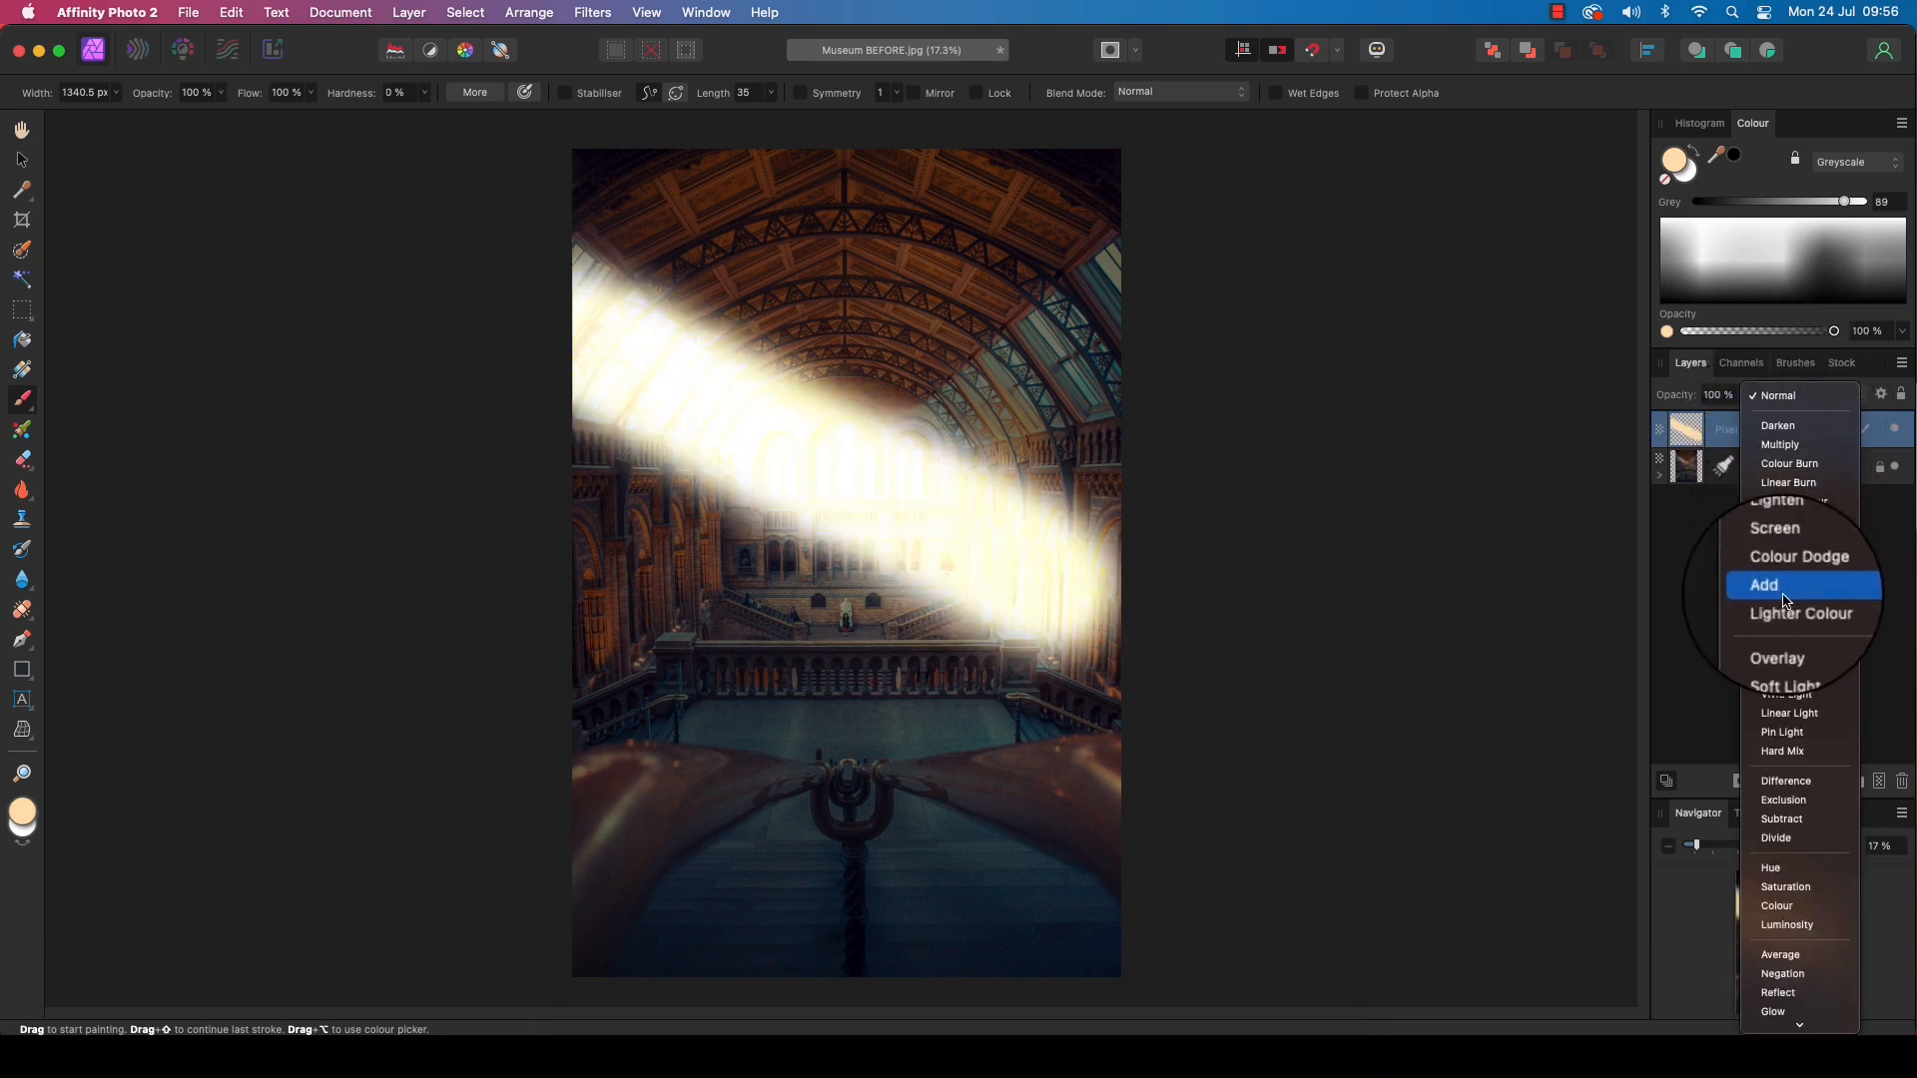
{"action": "left_click", "coordinate": [1794, 659]}
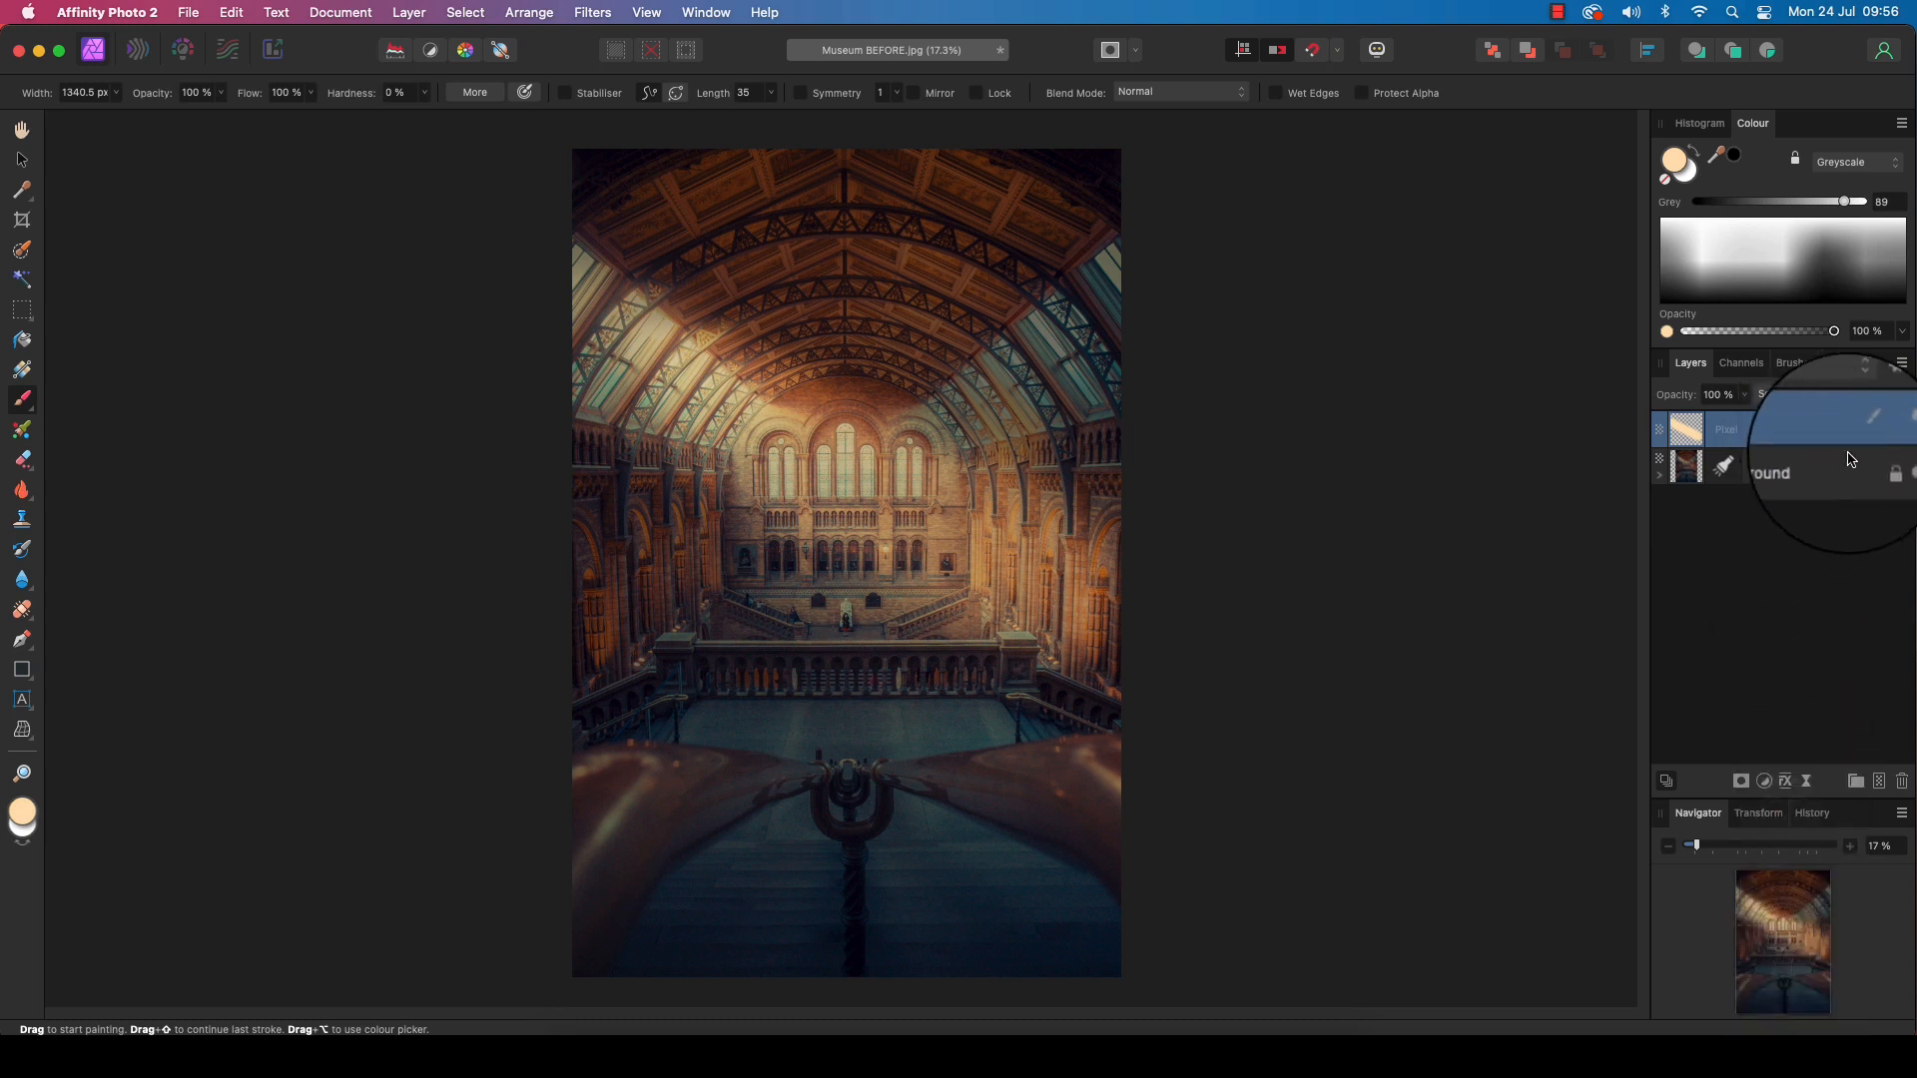
Compare the image with and without the painted light beam layer.
{"action": "left_click", "coordinate": [1895, 431]}
{"action": "left_click", "coordinate": [1896, 431]}
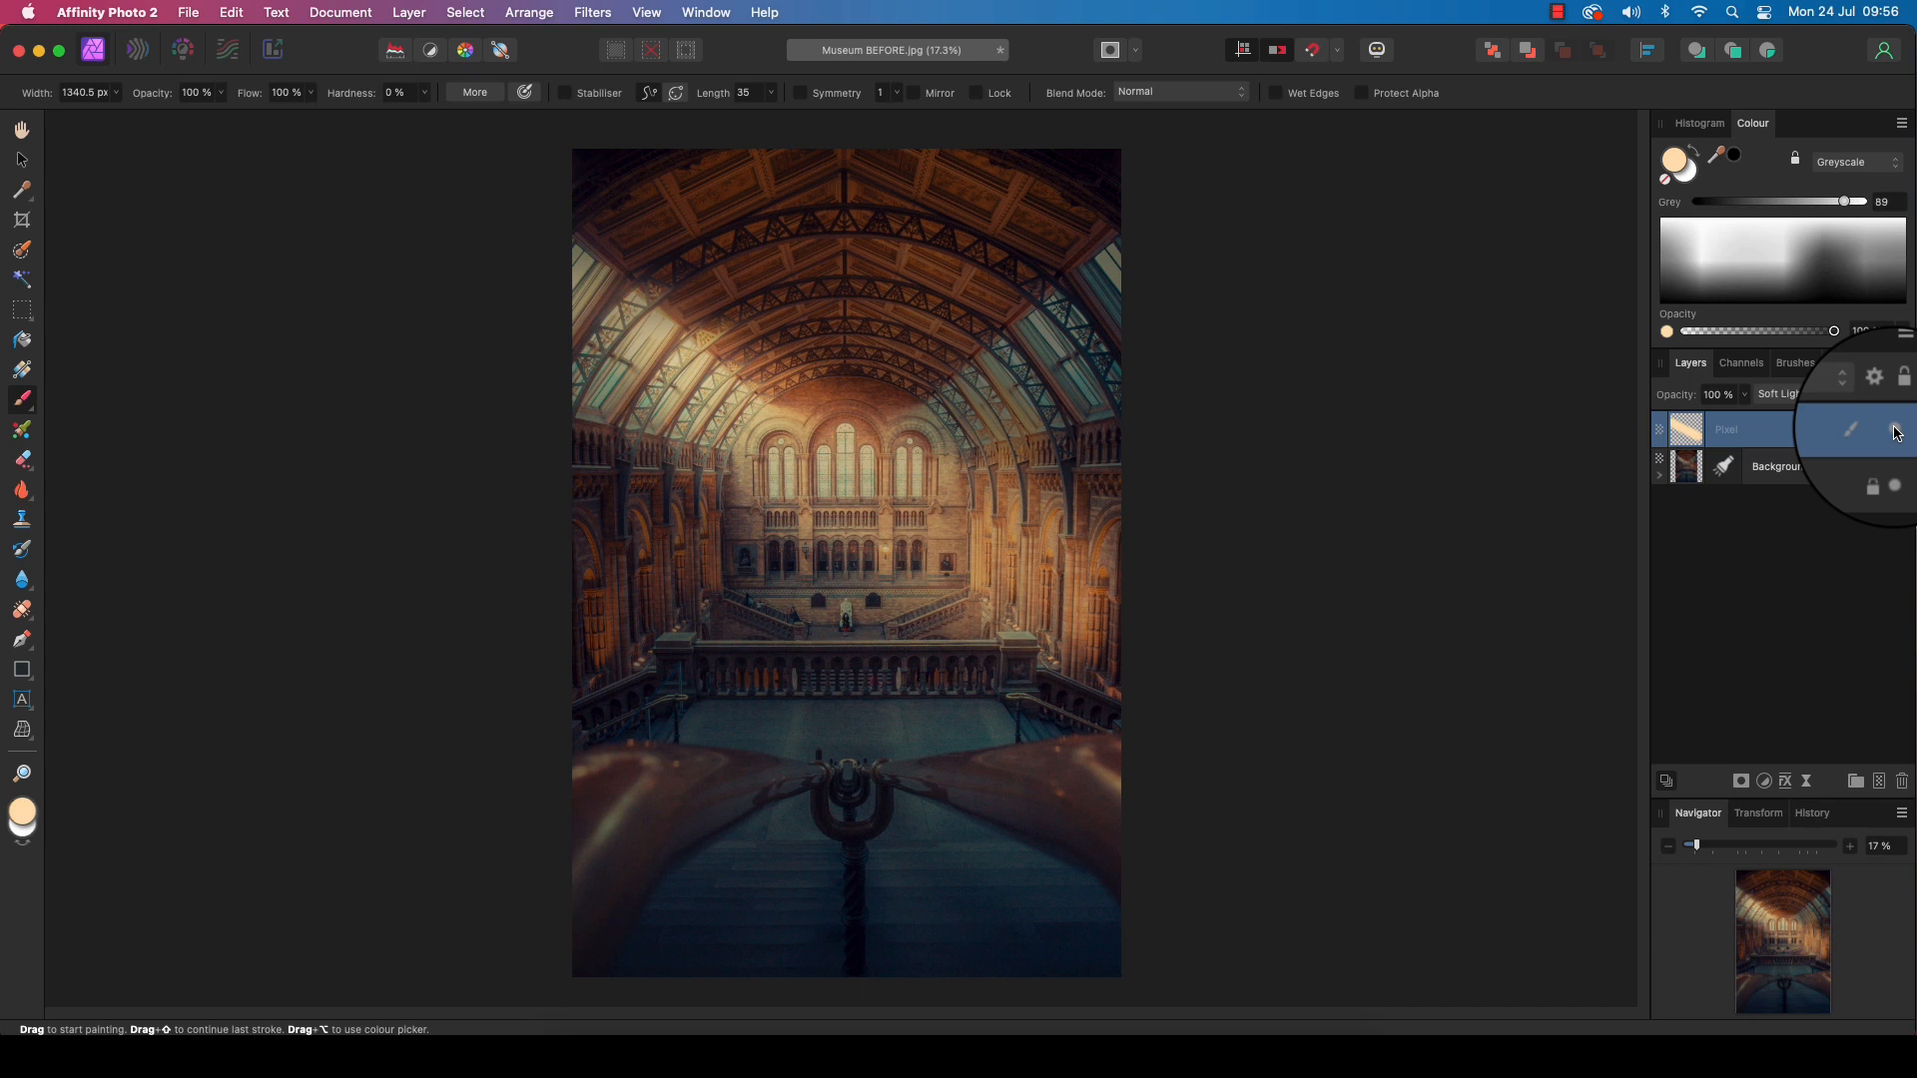
{"action": "left_click", "coordinate": [1895, 431]}
{"action": "left_click", "coordinate": [1896, 432]}
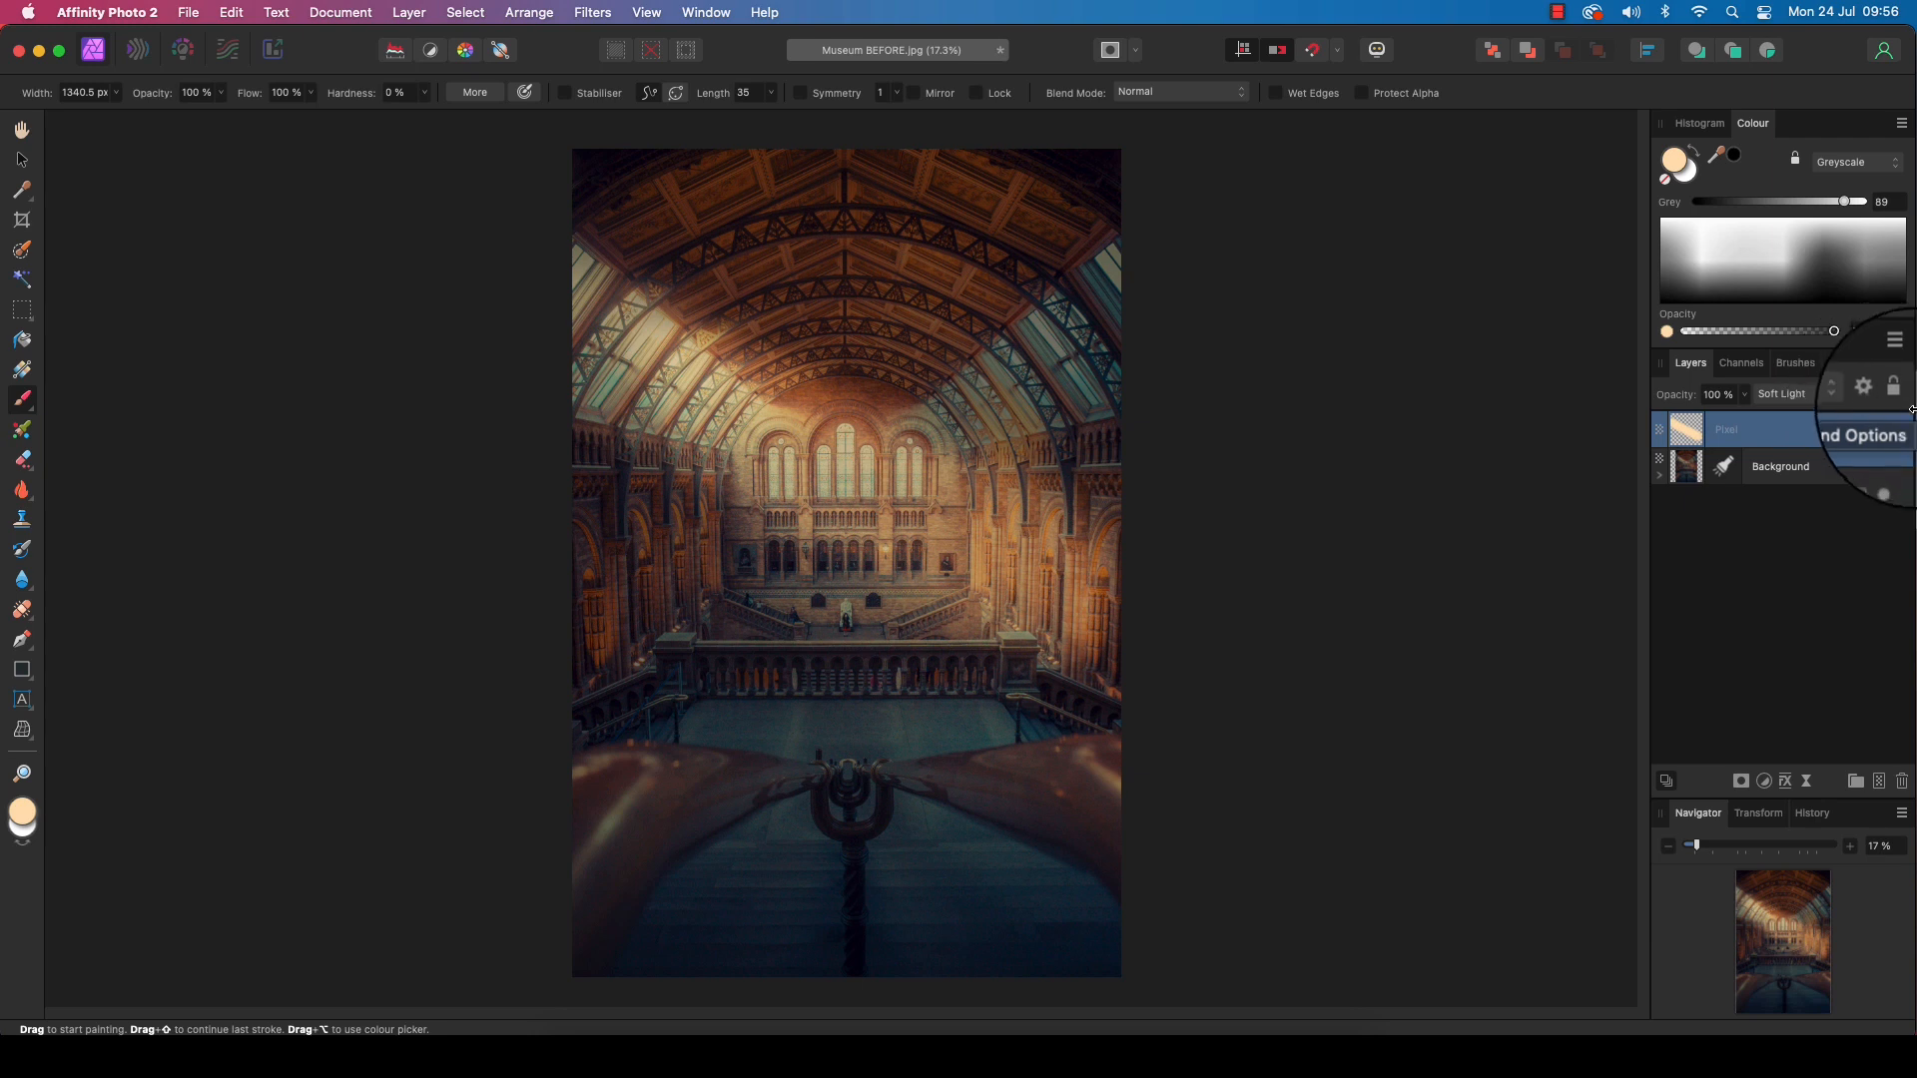
Reduce the opacity of the painted light beam layer to 90%.
{"action": "left_click", "coordinate": [1745, 396]}
{"action": "mouse_move", "coordinate": [1747, 417]}
{"action": "left_mouse_down"}
{"action": "mouse_move", "coordinate": [1710, 417]}
{"action": "mouse_move", "coordinate": [1731, 419]}
{"action": "left_mouse_up"}
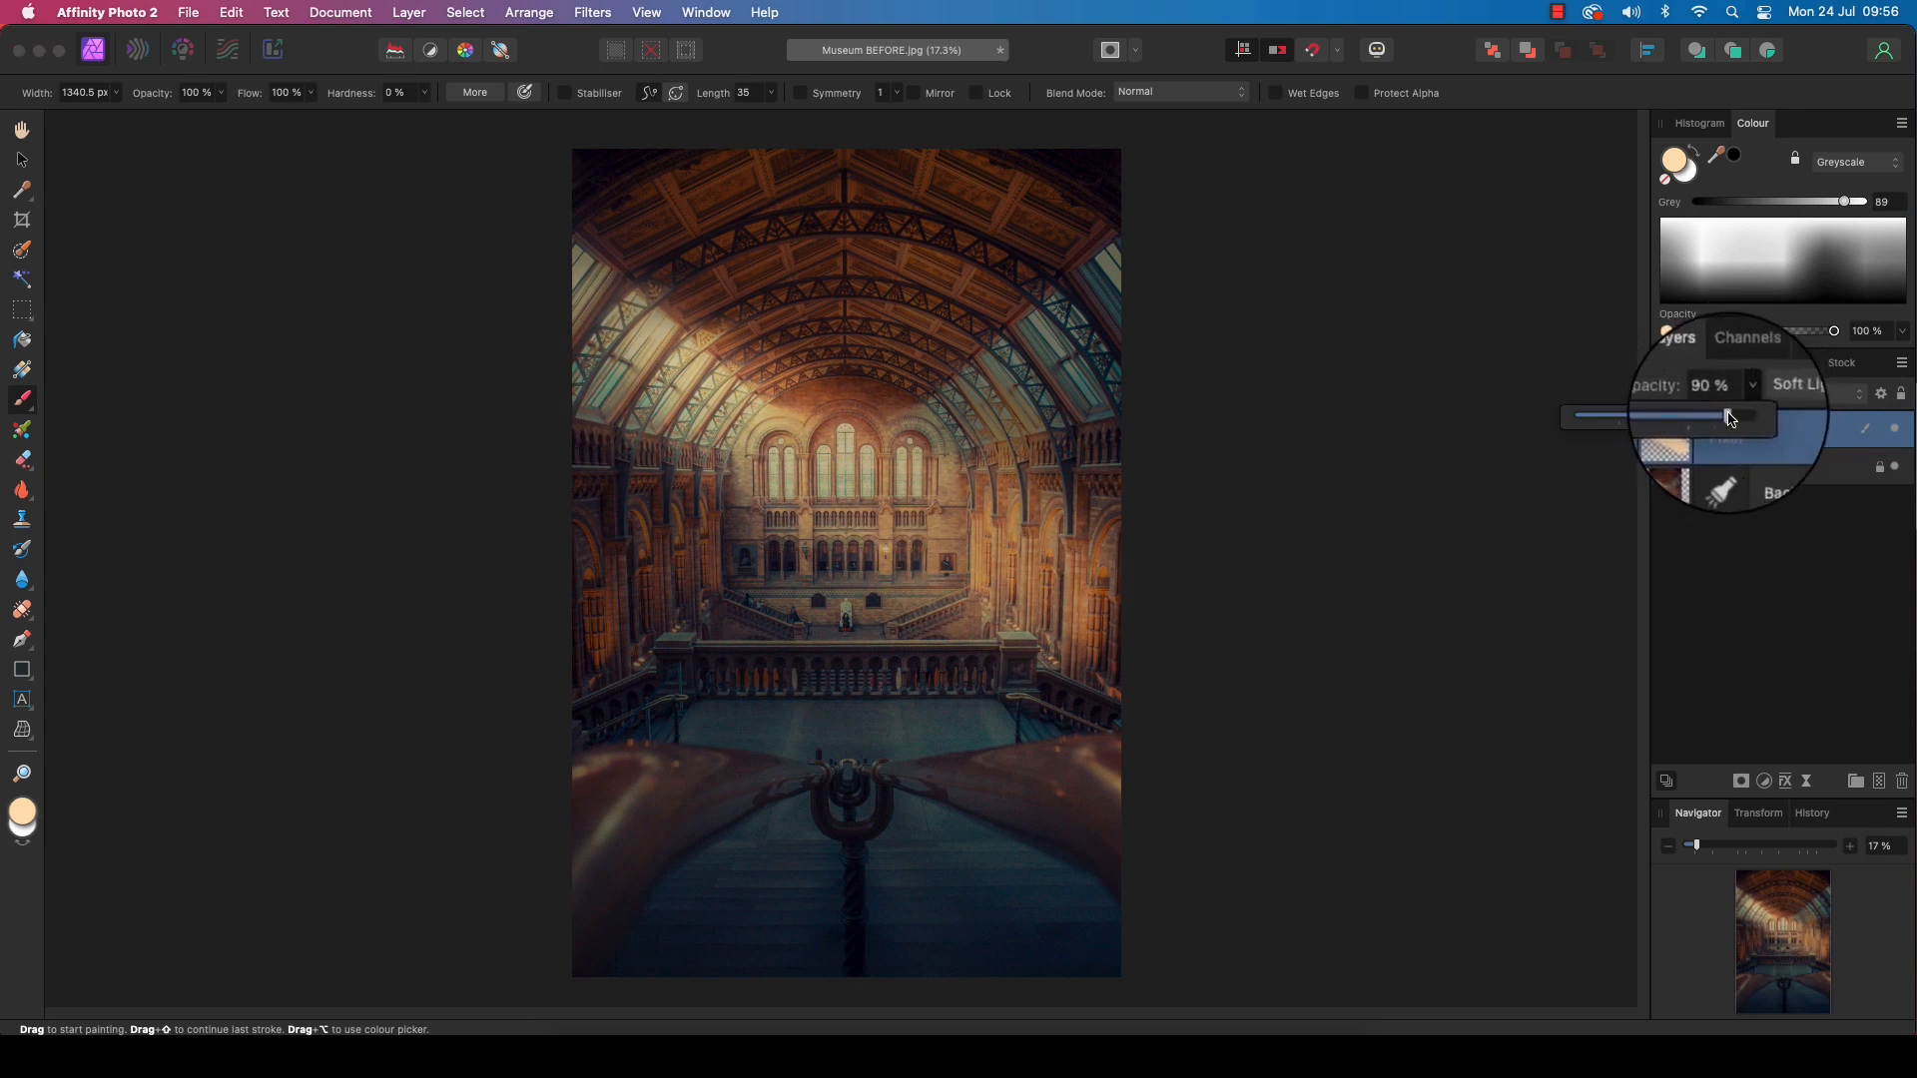
{"action": "left_click", "coordinate": [1700, 554]}
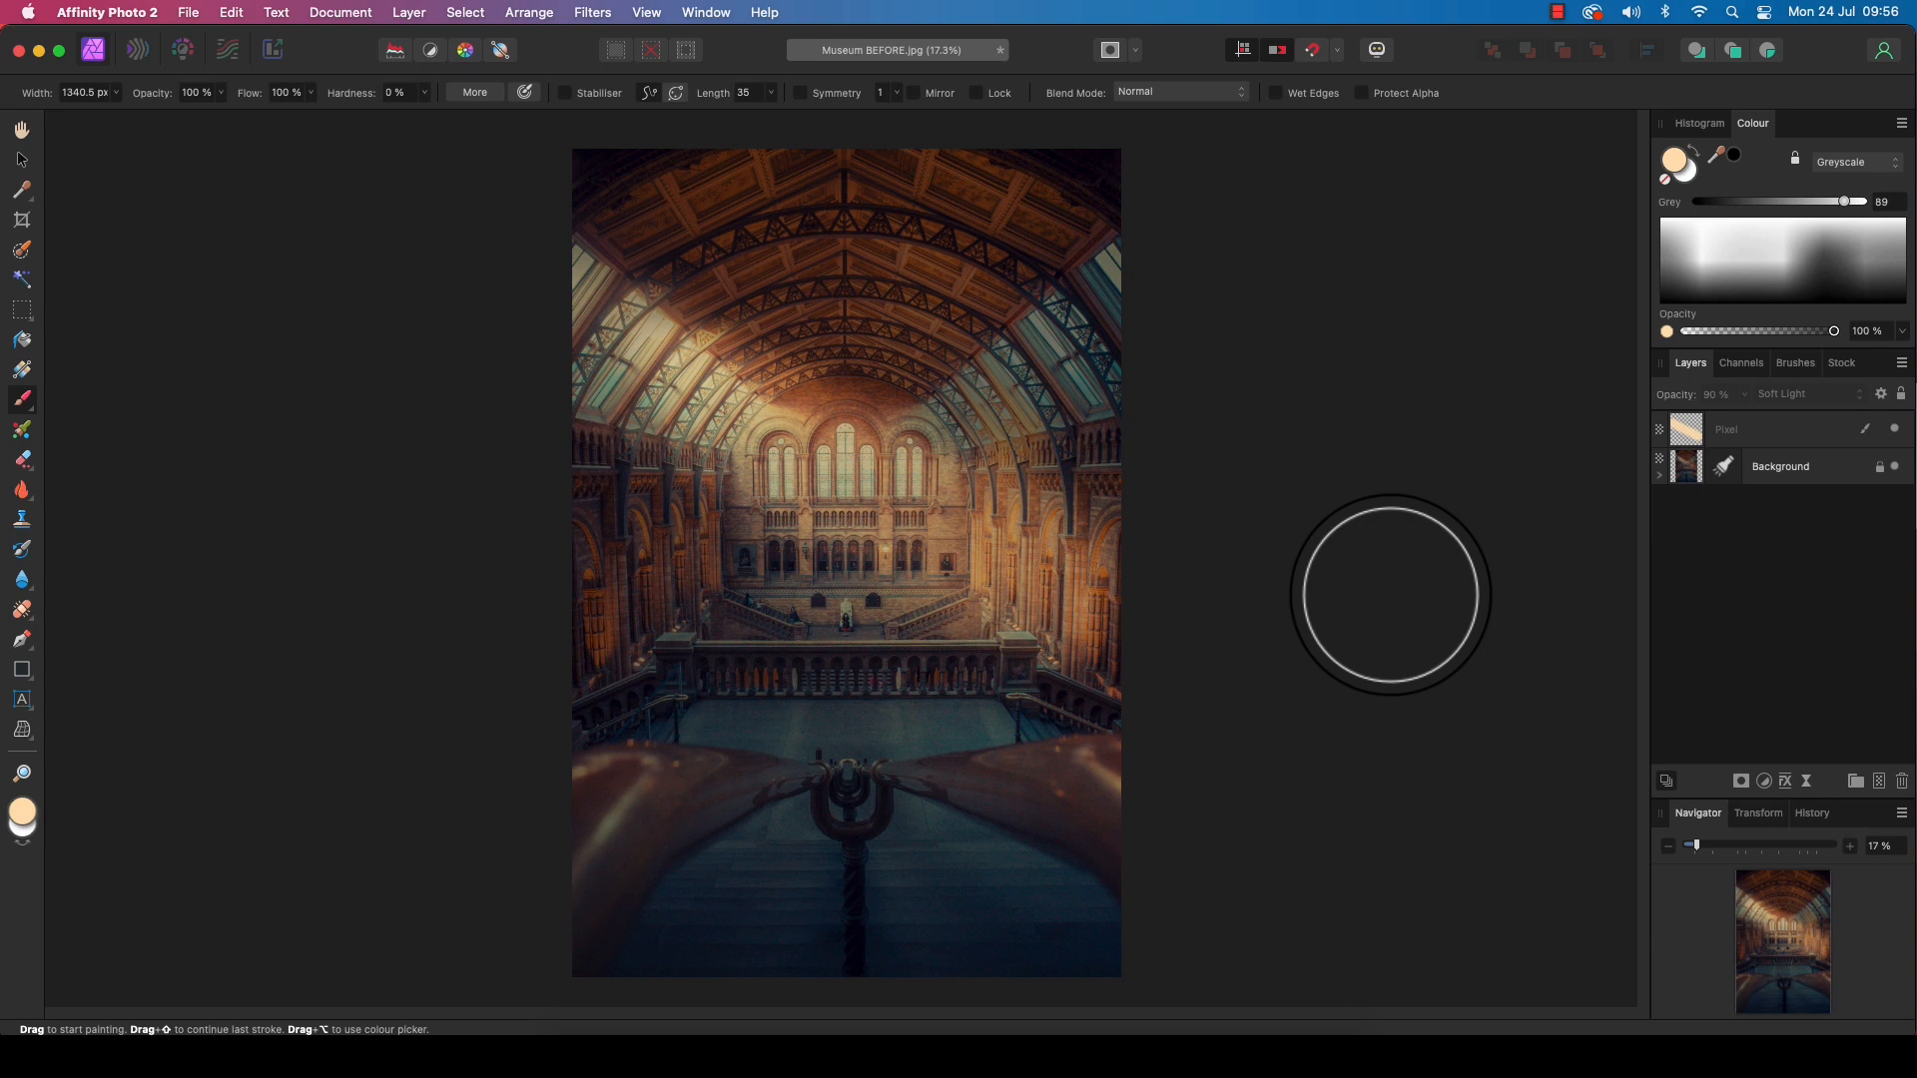
Apply a Diffuse Glow filter with a 9.4 px radius and 25% intensity to the painted light beam layer.
{"action": "left_click", "coordinate": [1772, 429]}
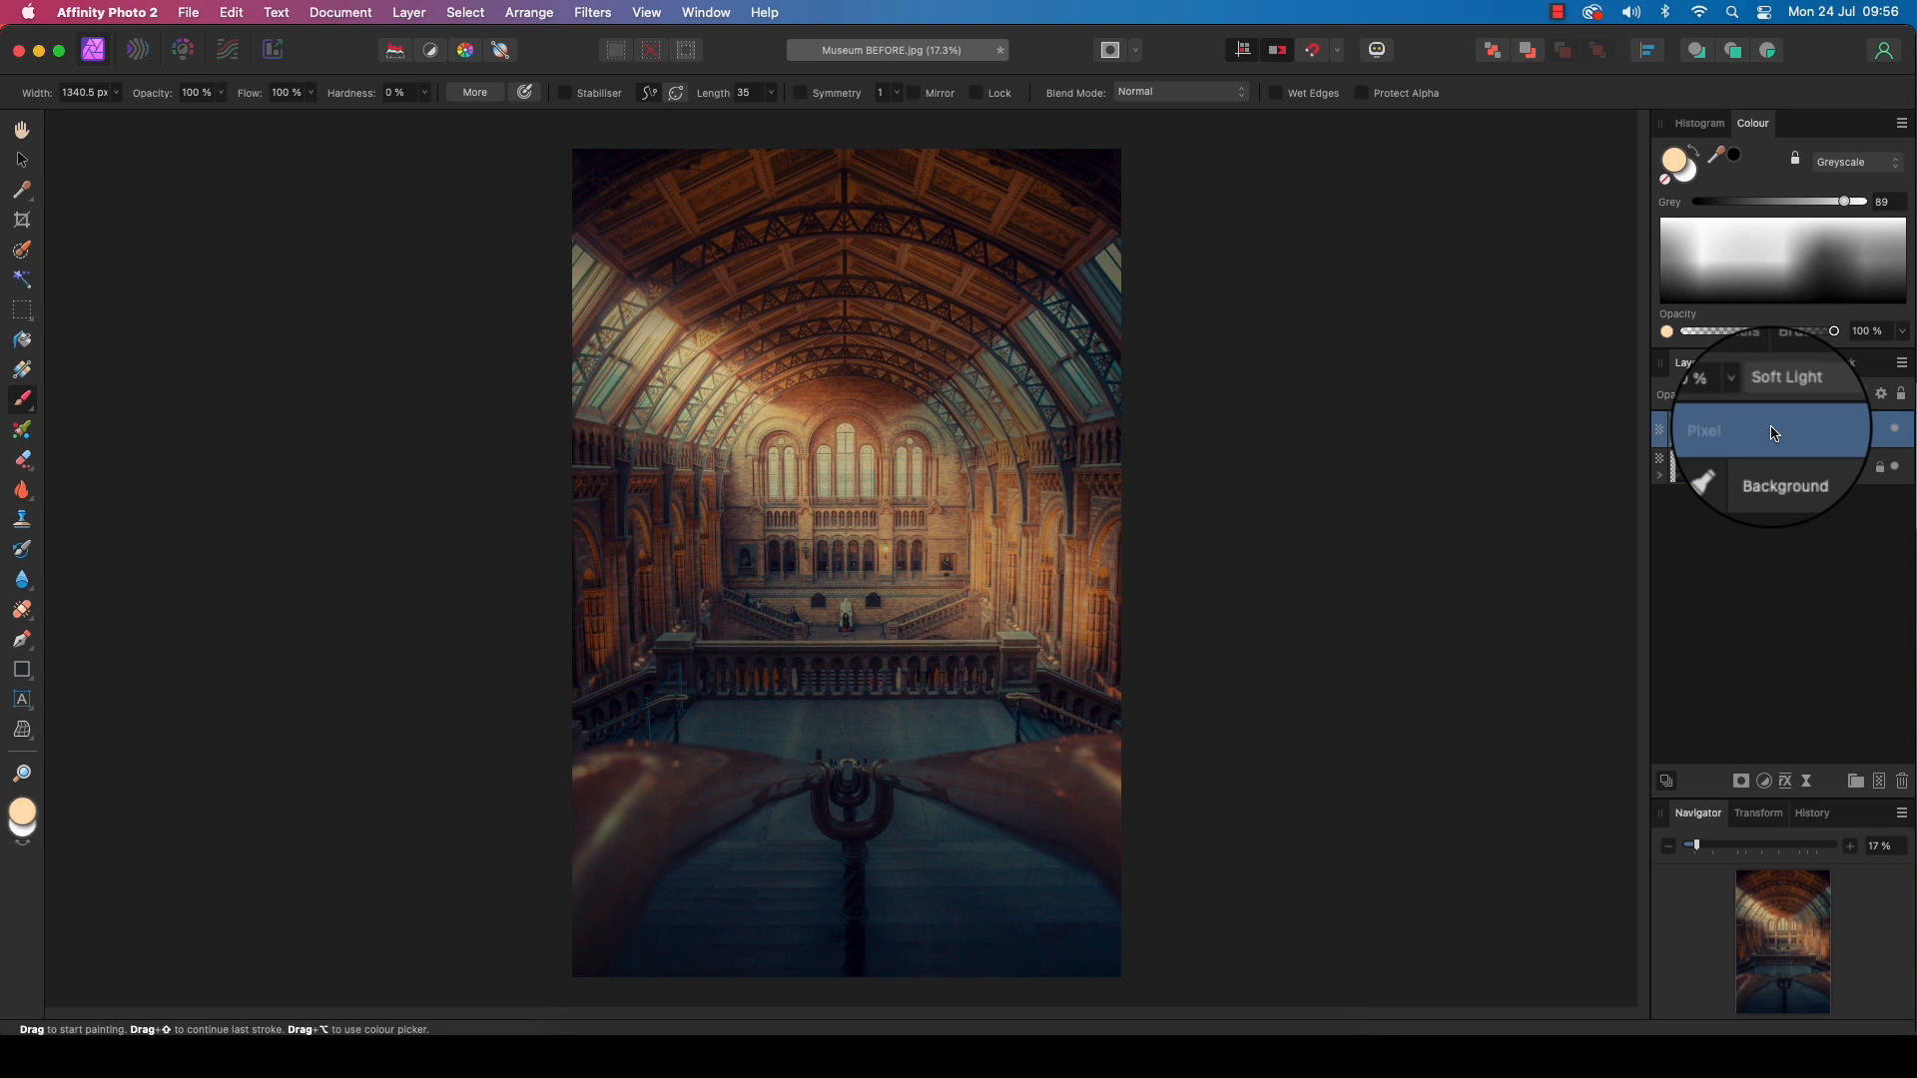
{"action": "left_click", "coordinate": [591, 12]}
{"action": "mouse_move", "coordinate": [586, 42]}
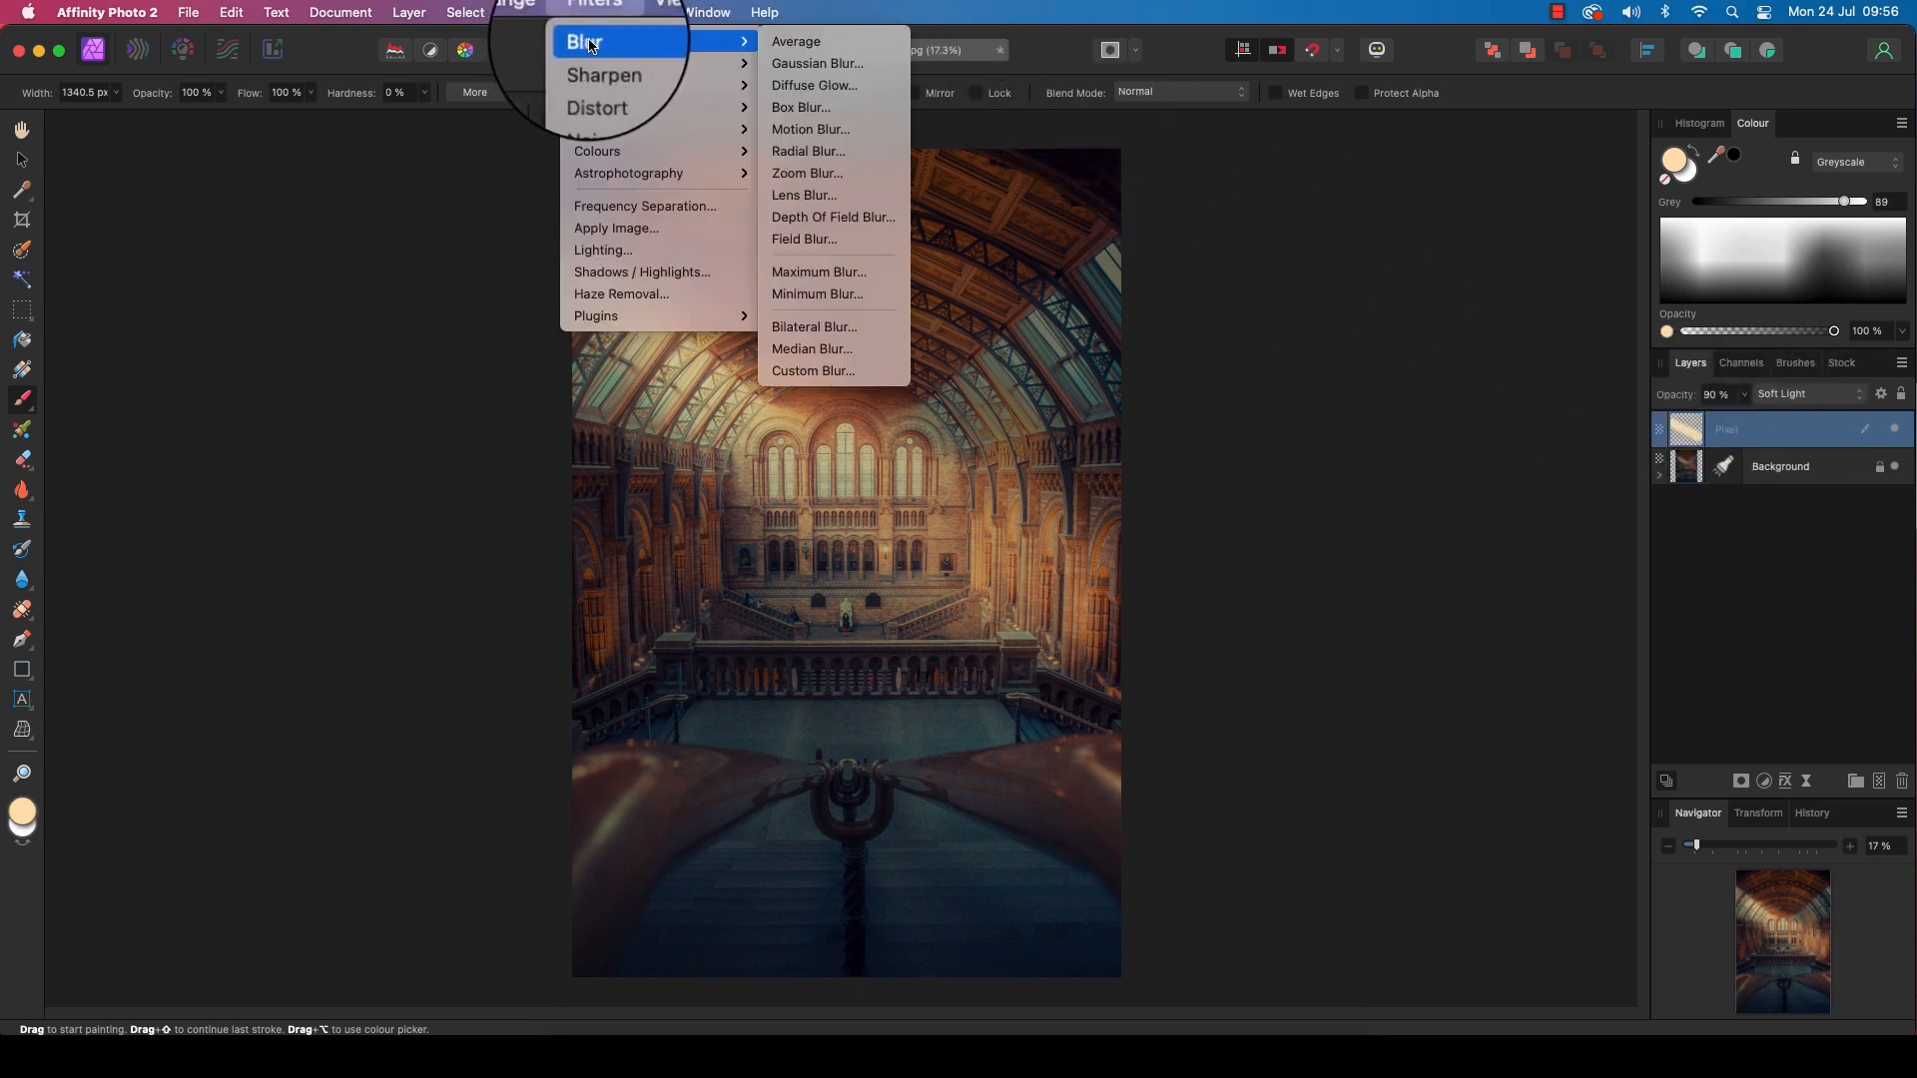
{"action": "left_click", "coordinate": [799, 87]}
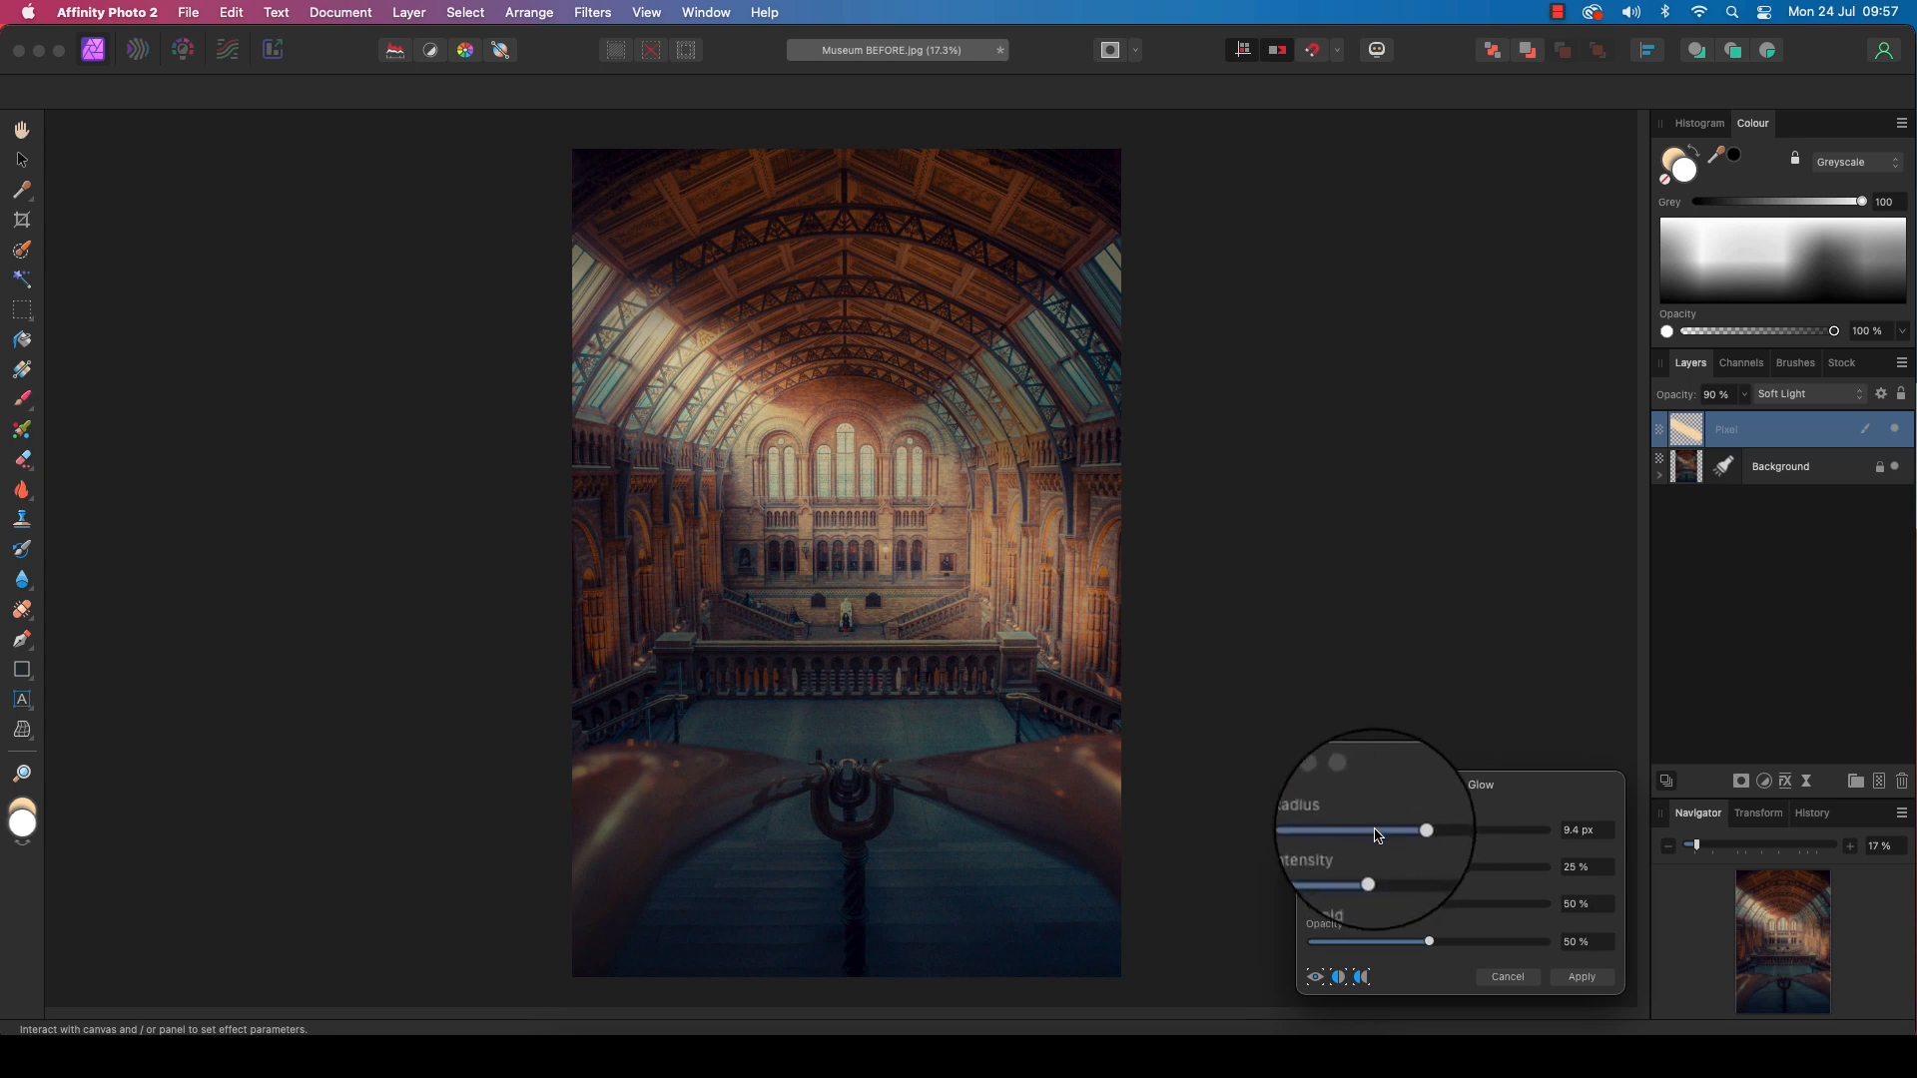
{"action": "left_click", "coordinate": [1575, 976]}
{"action": "key", "text": "b"}
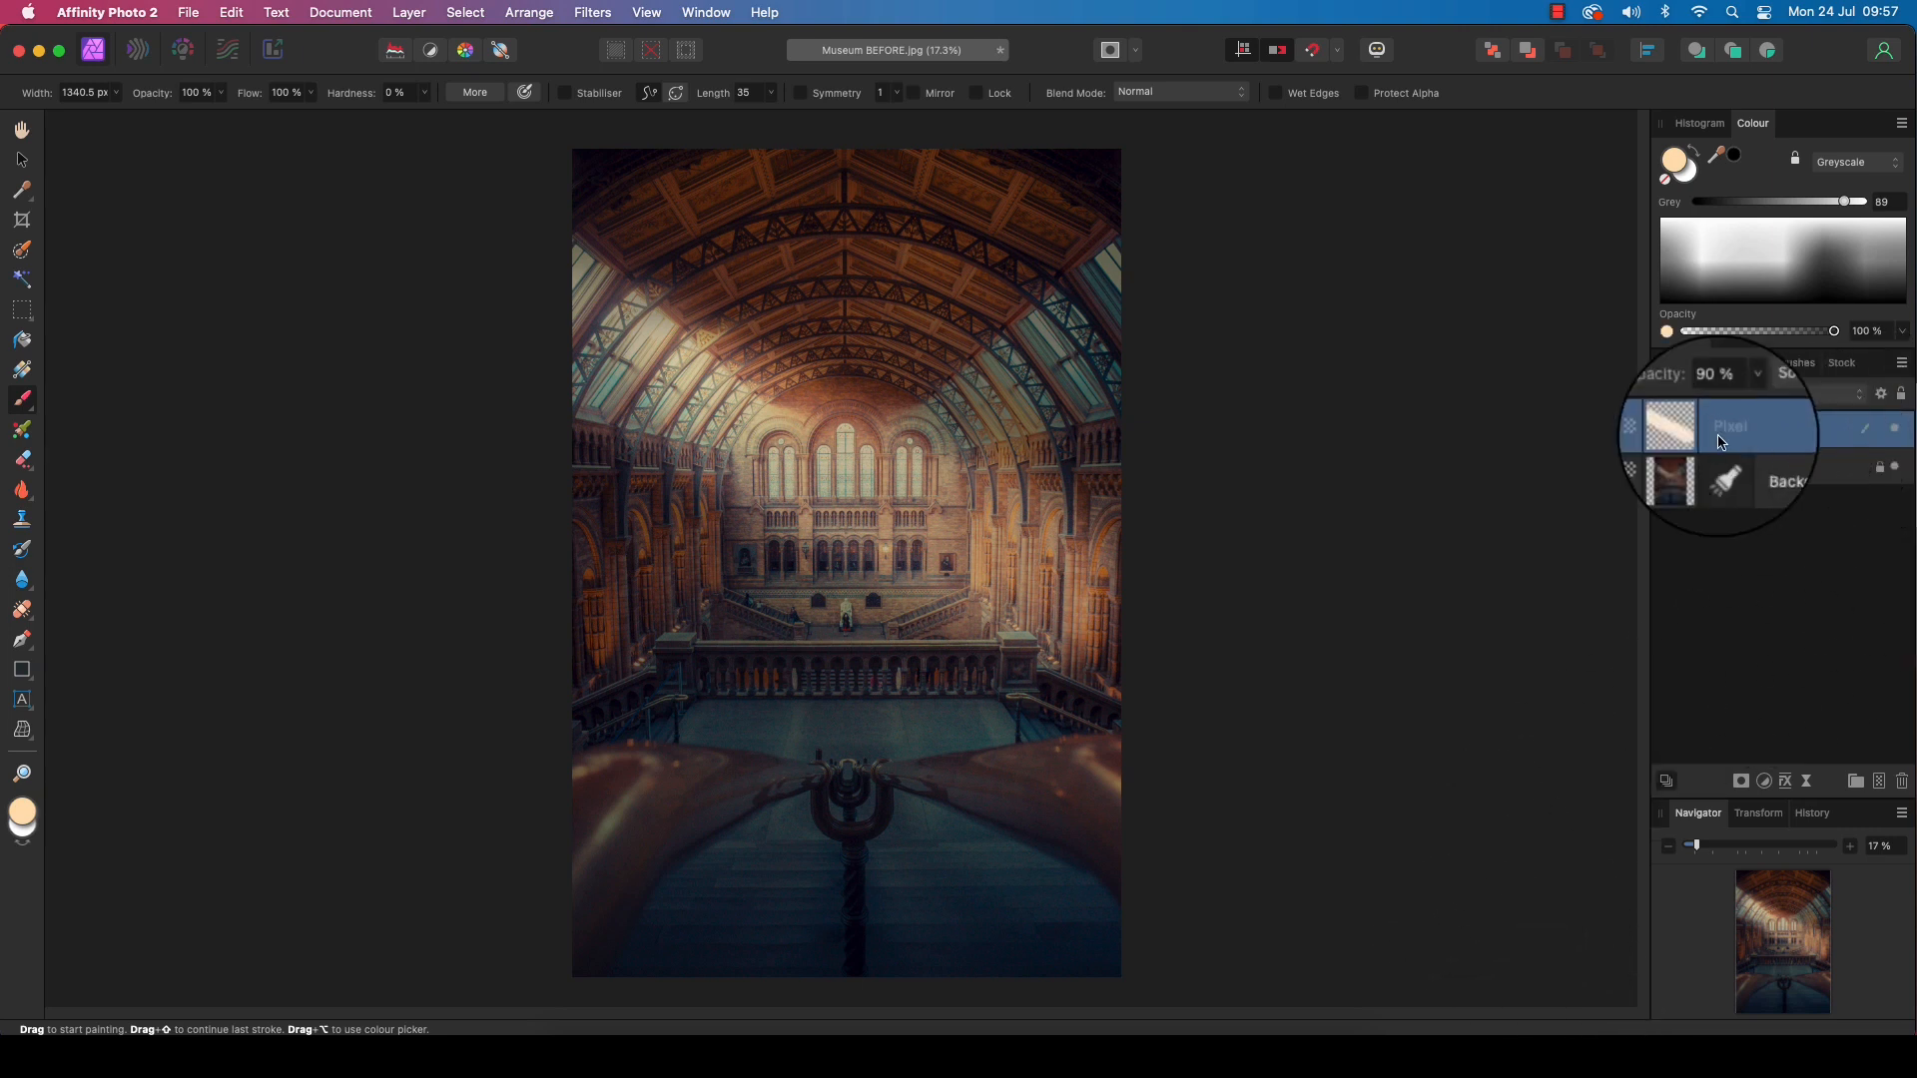
Begin exporting the image and bring up the choice of file formats.
{"action": "left_click", "coordinate": [185, 12]}
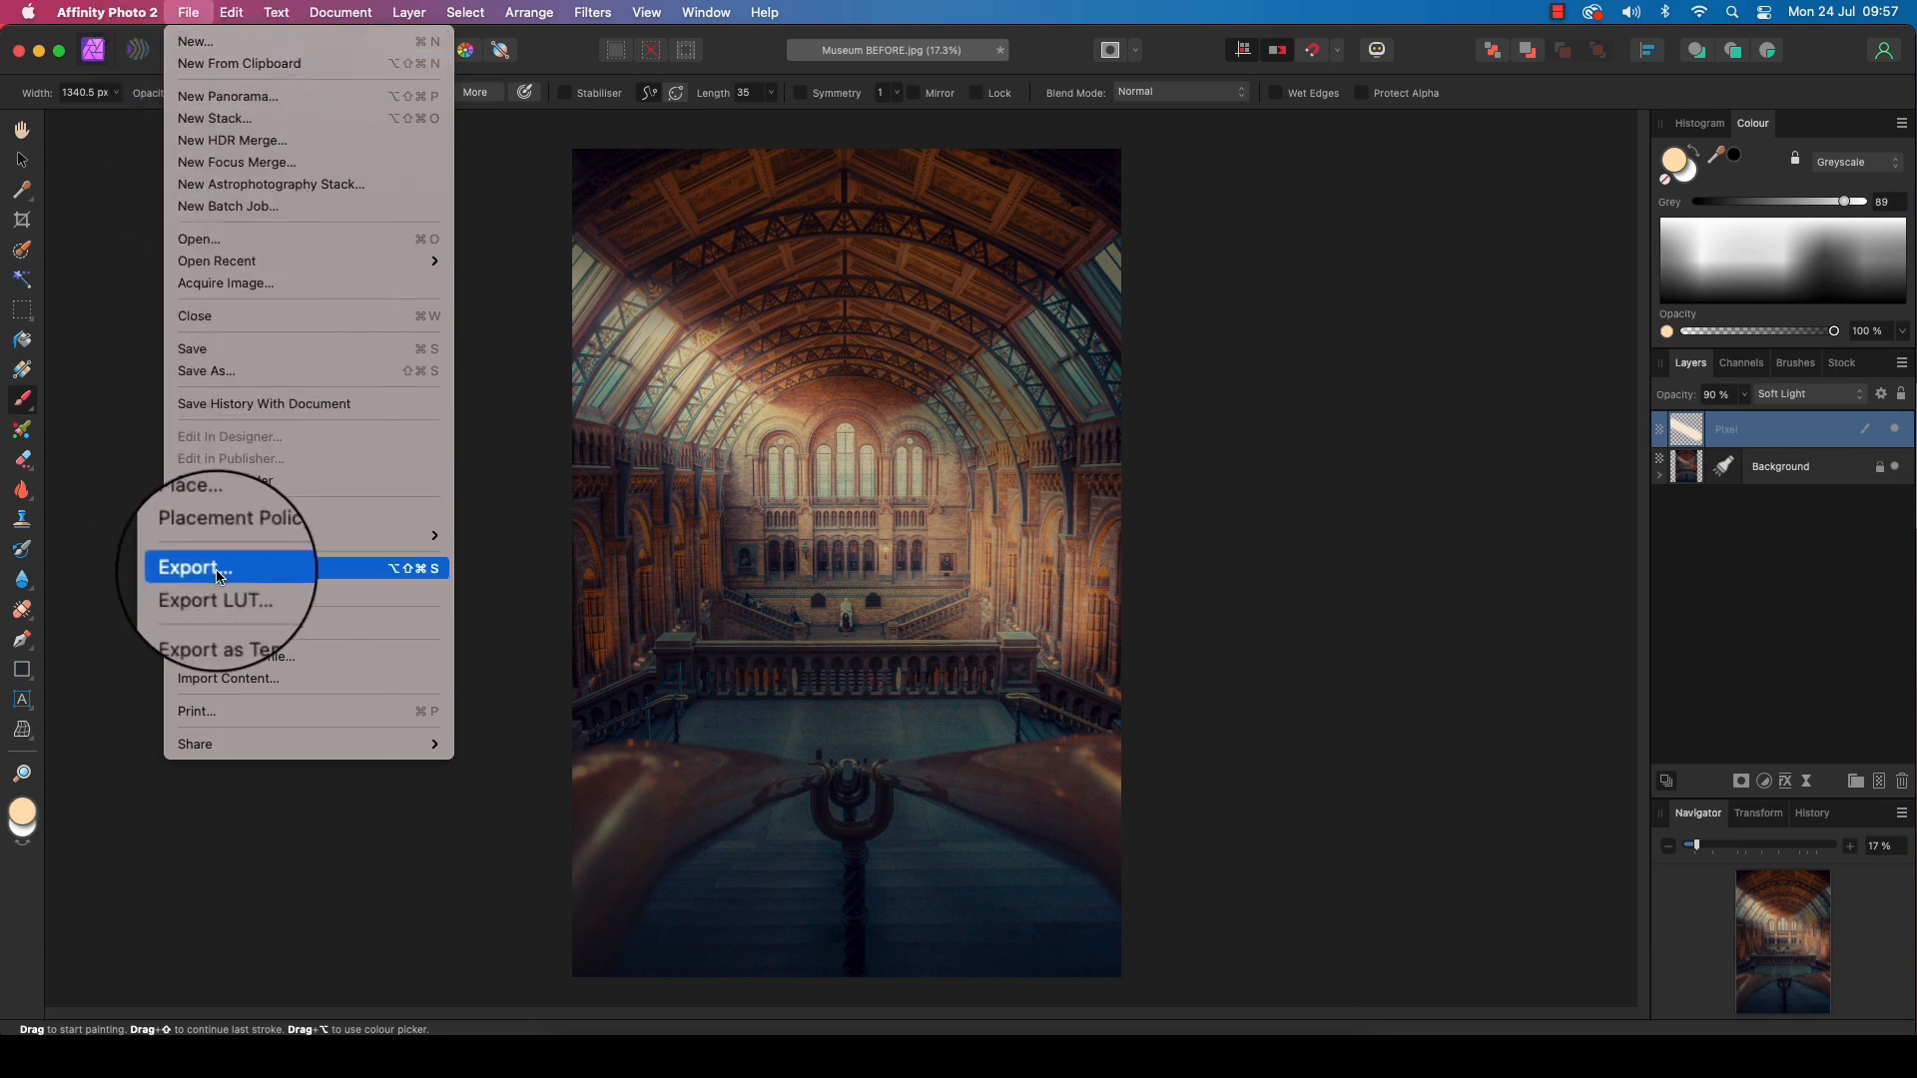
{"action": "left_click", "coordinate": [186, 570]}
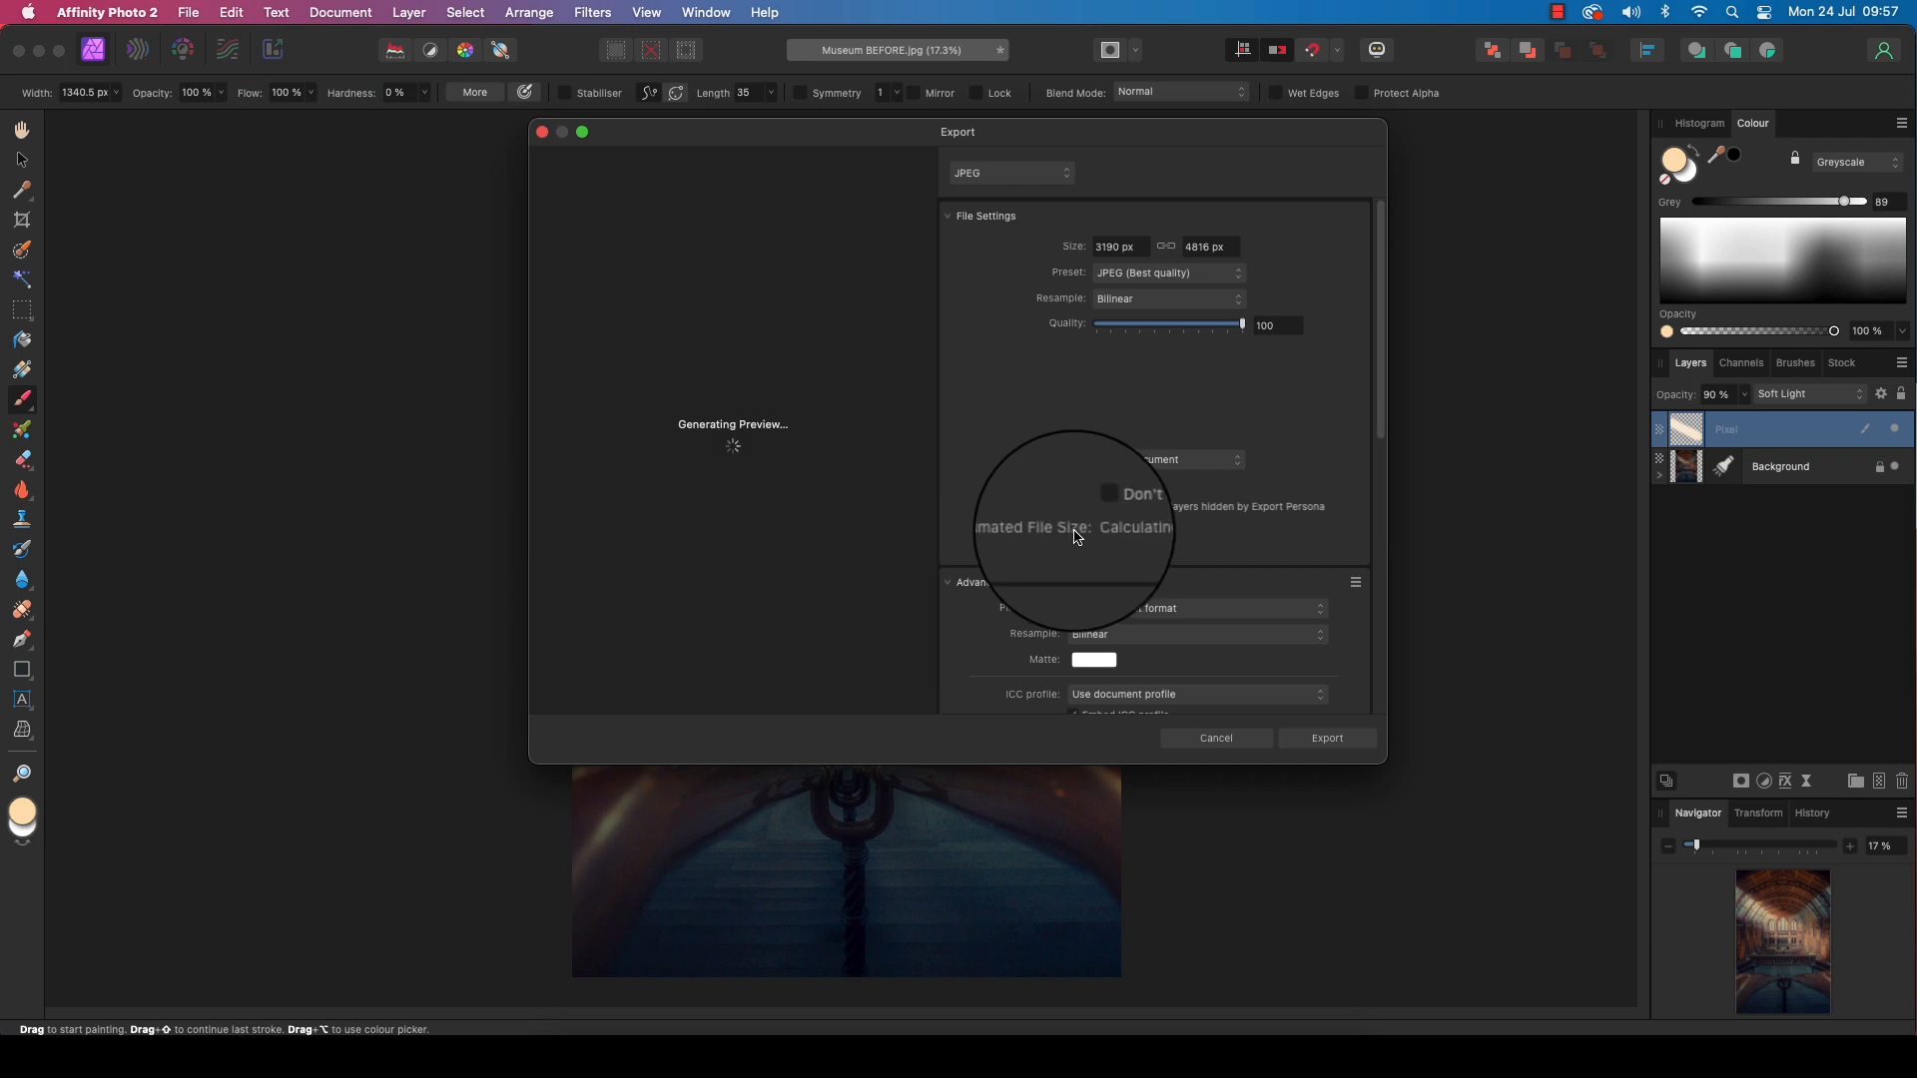
{"action": "left_click", "coordinate": [978, 177]}
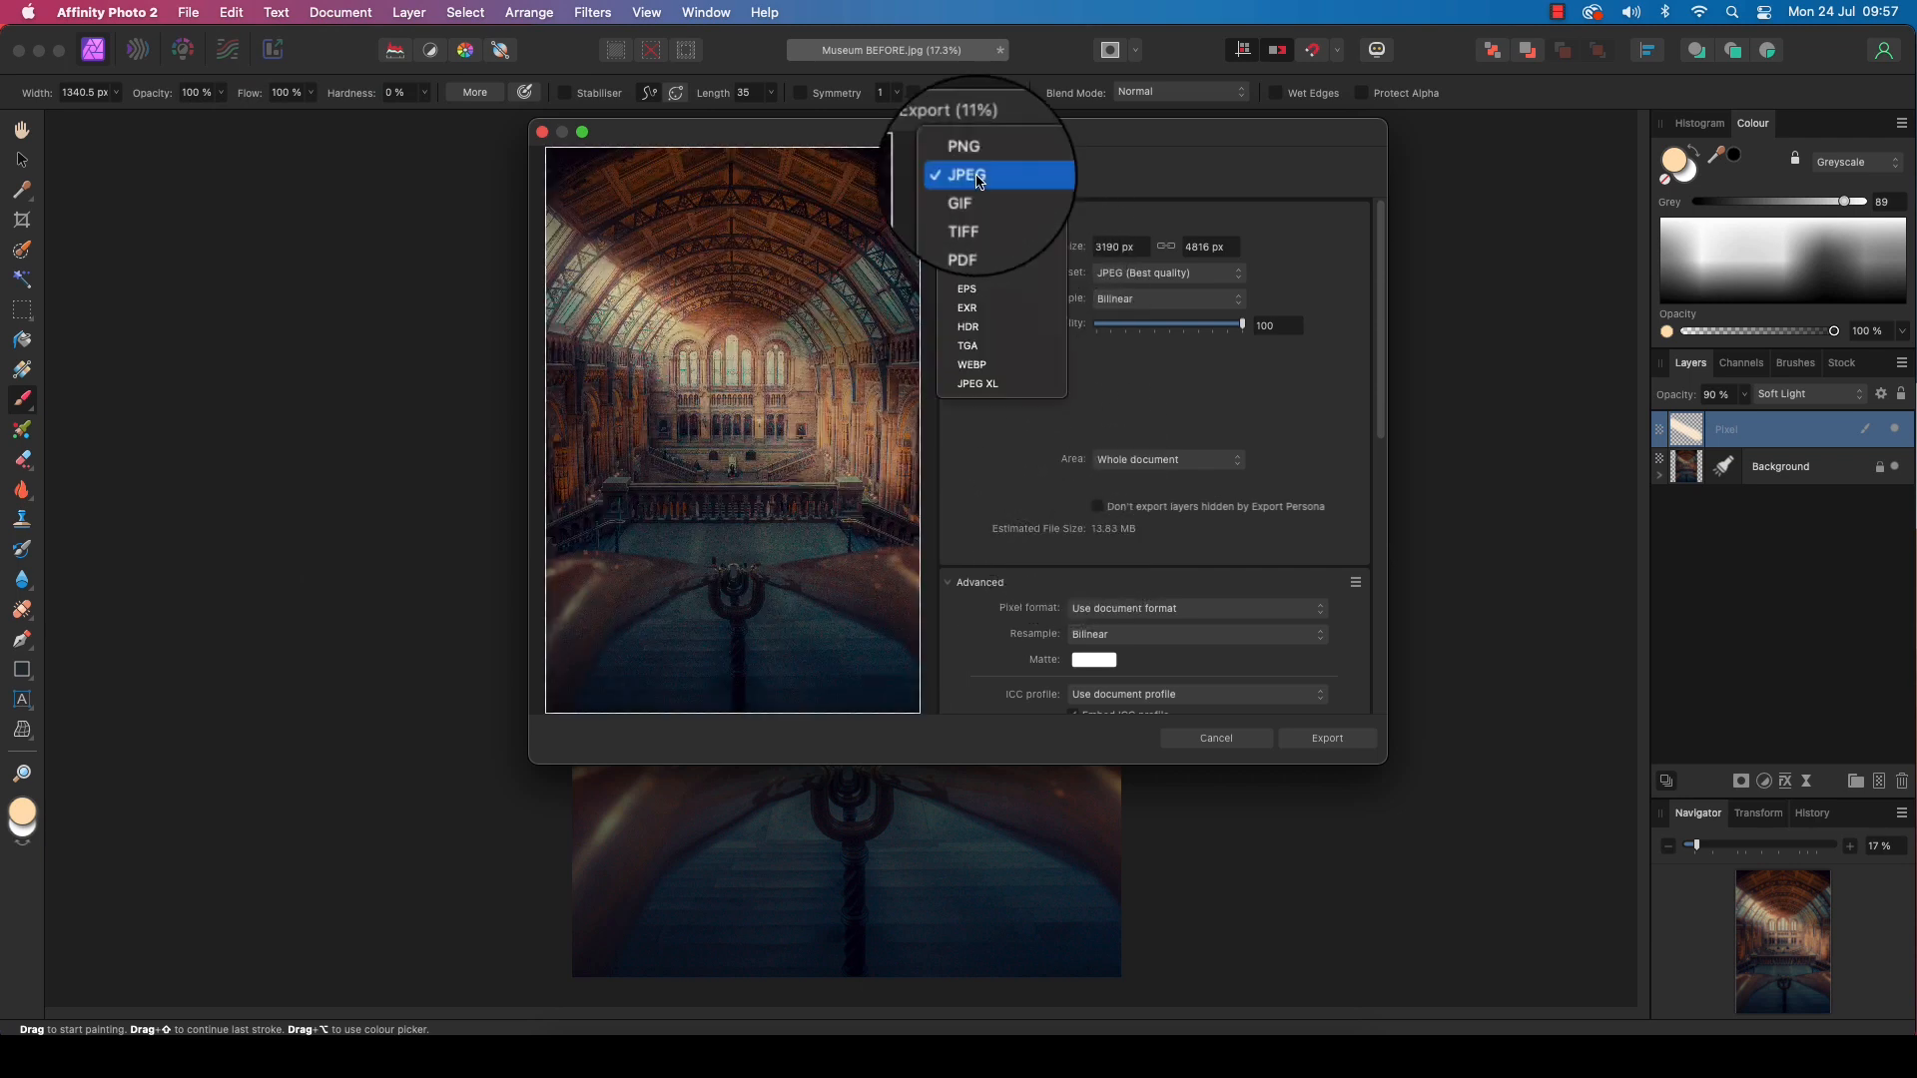